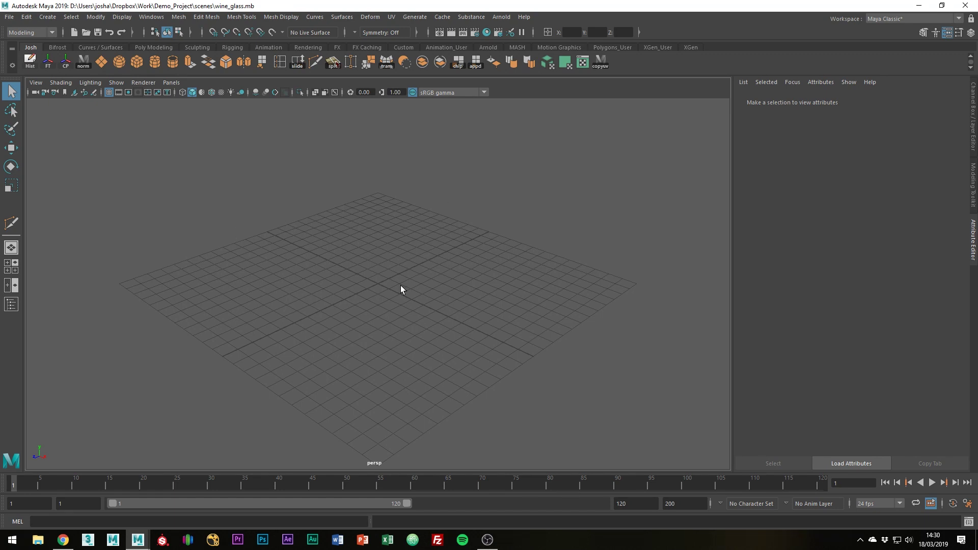
# - Set up a two-pane layout with the orthographic side view next to the perspective view
pyautogui.press('space')
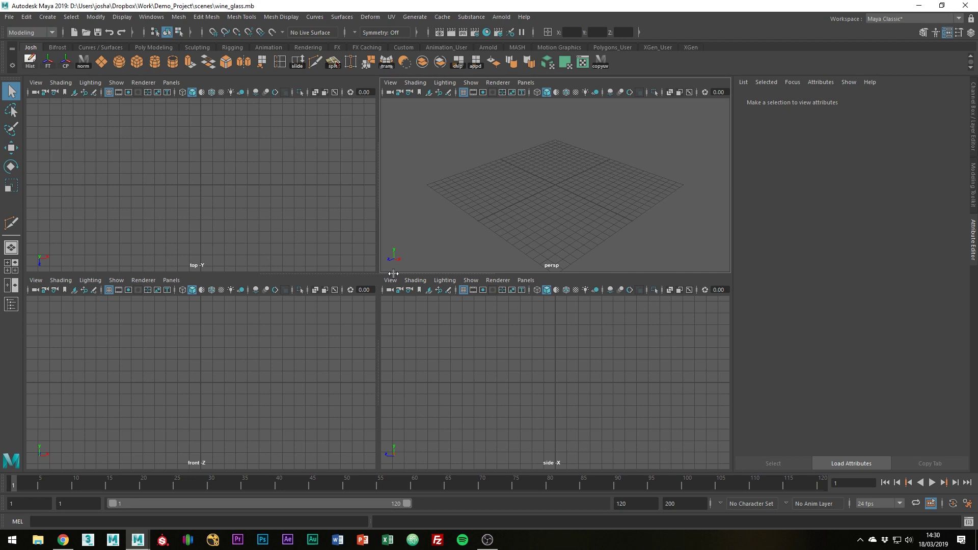
pyautogui.moveTo(413, 274); pyautogui.dragTo(391, 546)
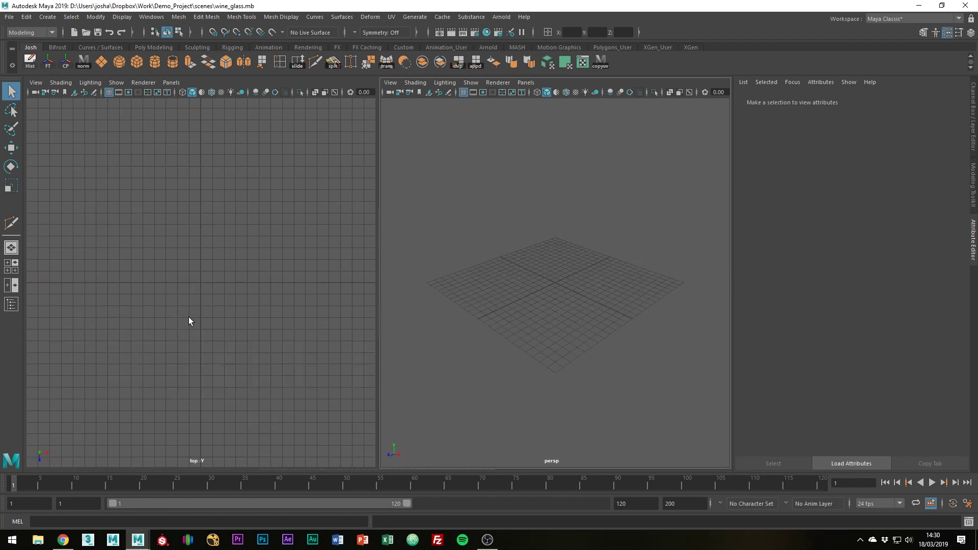
pyautogui.click(170, 83)
pyautogui.moveTo(197, 113)
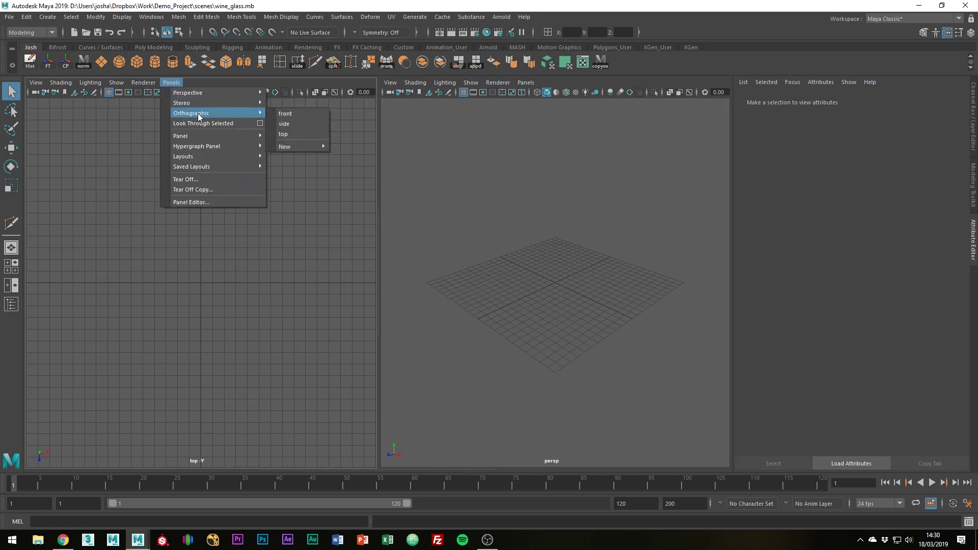
pyautogui.click(283, 124)
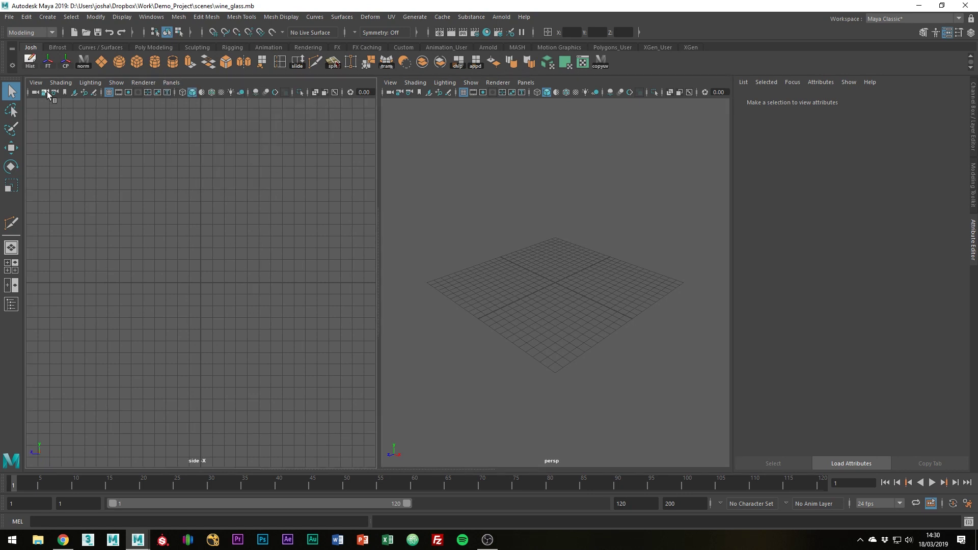
# - Import wineglass_reference.jpg as an image plane in the side view
pyautogui.click(36, 84)
pyautogui.moveTo(90, 308)
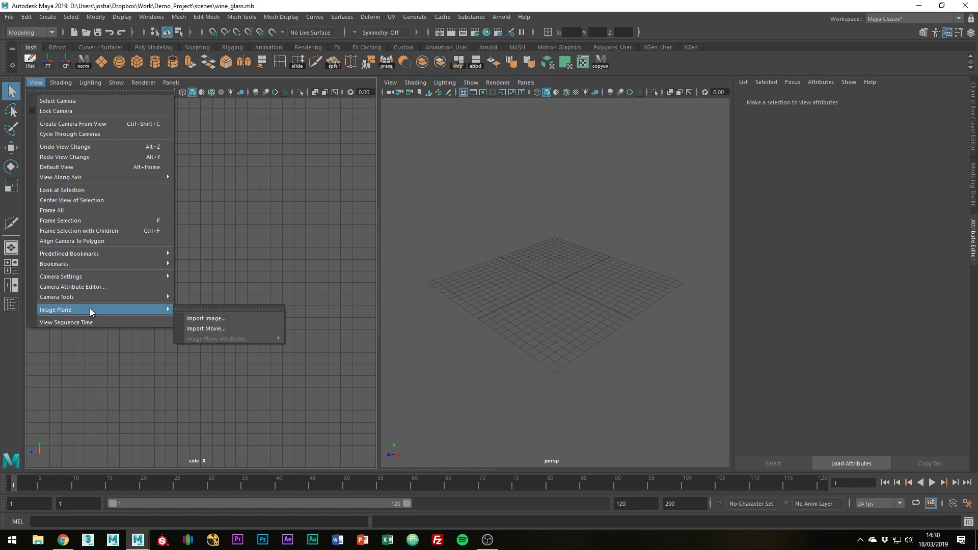
pyautogui.click(191, 317)
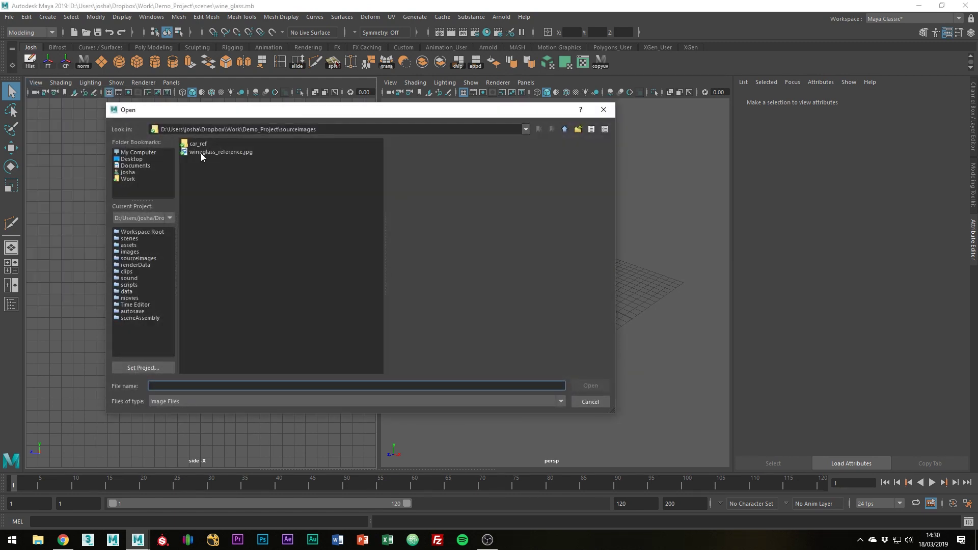
pyautogui.doubleClick(201, 152)
pyautogui.scroll(4, 233, 212)
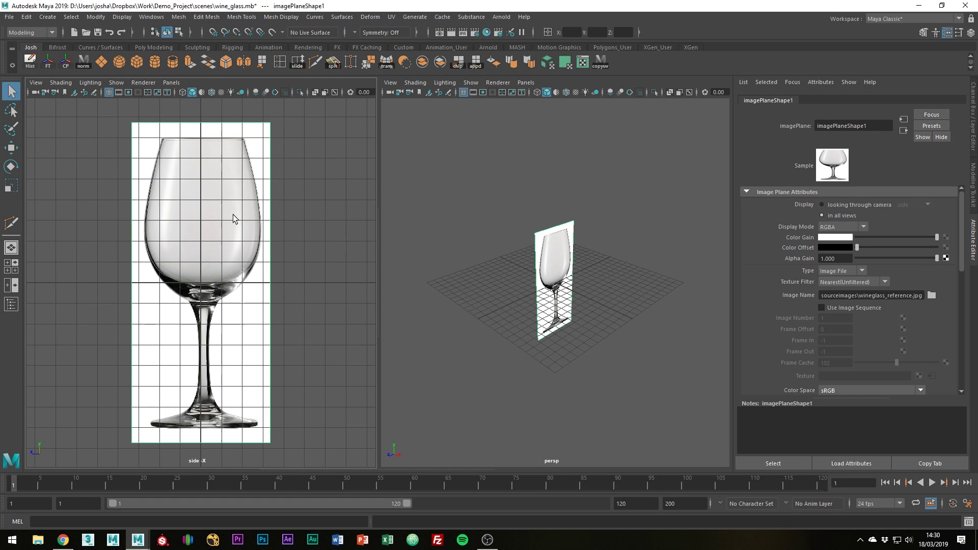
# - Set the wine glass image plane to display only when looking through the side camera
pyautogui.click(270, 238)
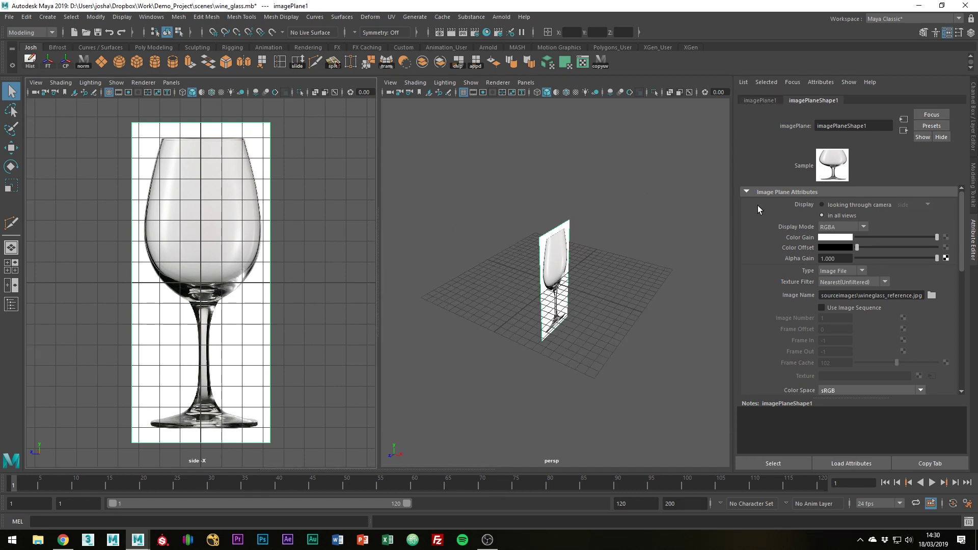
pyautogui.click(822, 205)
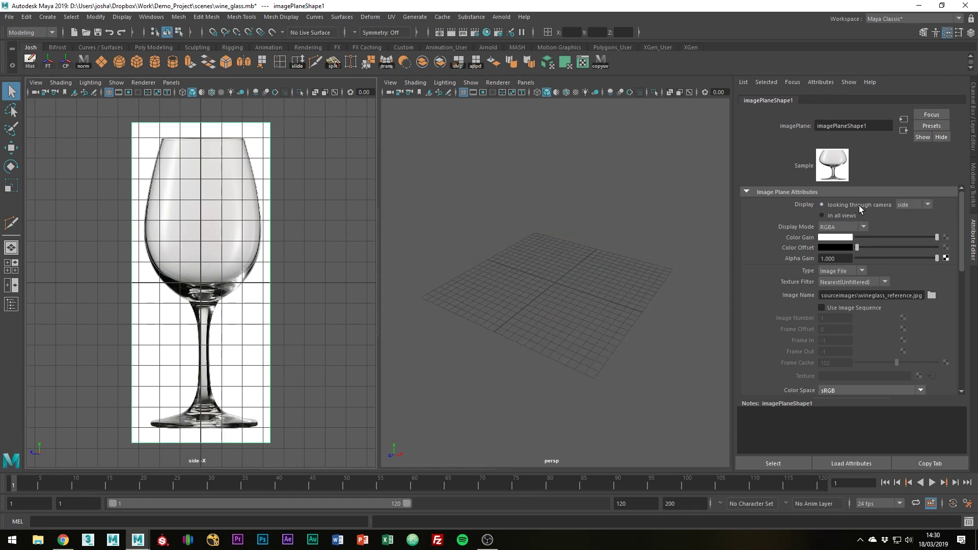
pyautogui.click(620, 272)
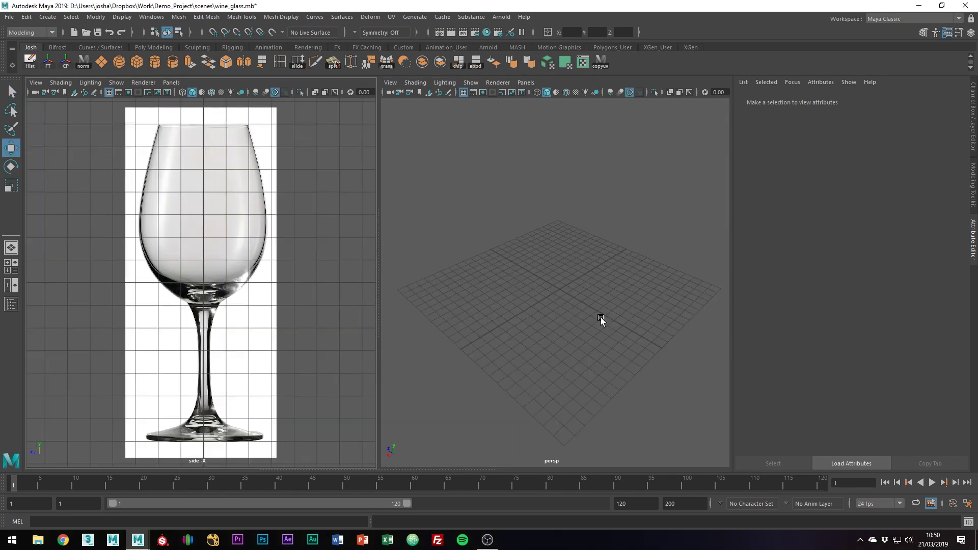
# - Raise the reference image plane so the bottom of the glass's foot sits on the ground line
pyautogui.scroll(-5, 337, 289)
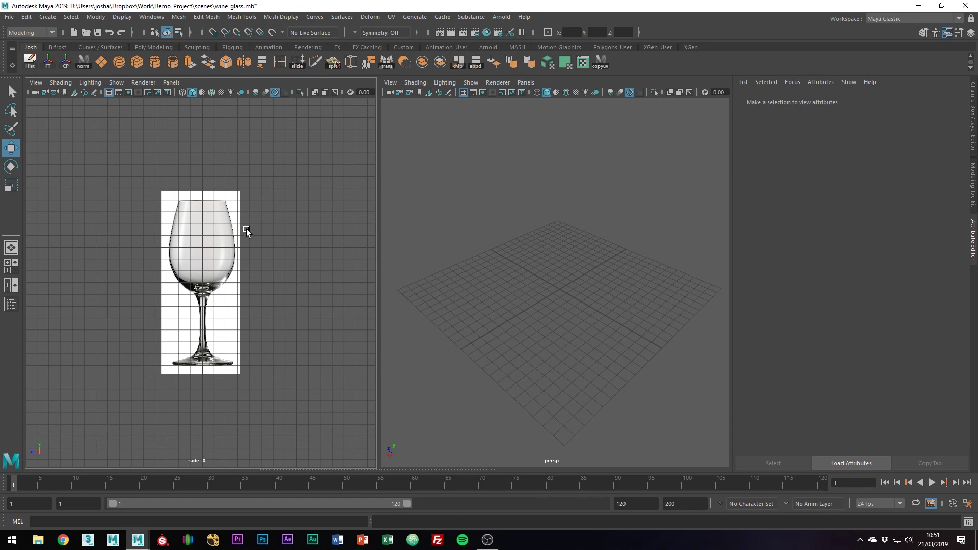
pyautogui.click(229, 229)
pyautogui.press('f')
pyautogui.moveTo(211, 249); pyautogui.dragTo(208, 98)
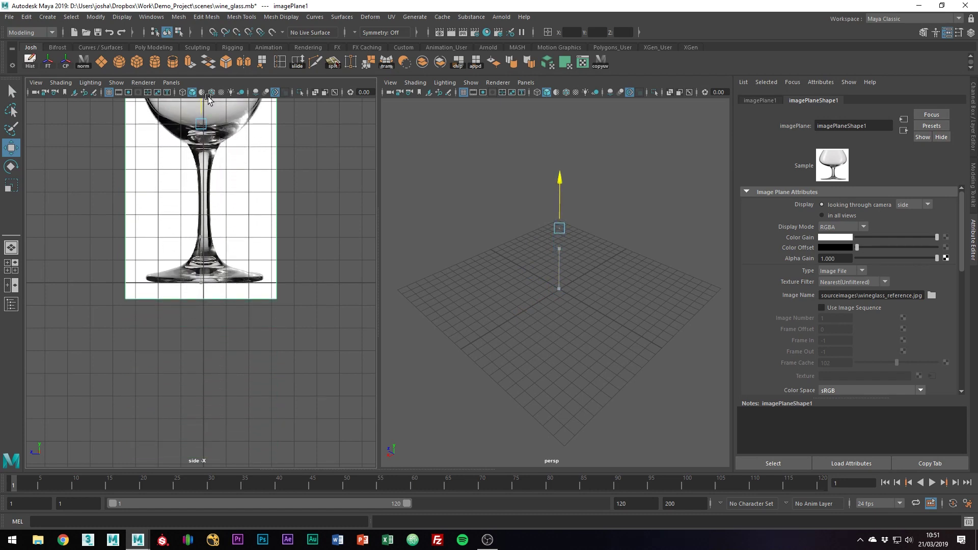
pyautogui.click(536, 297)
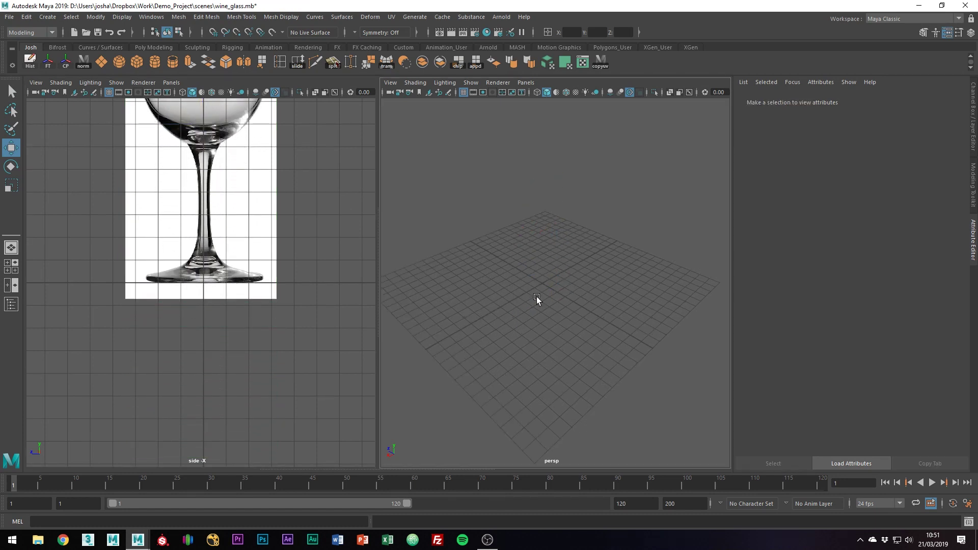
# - Create a polygon cylinder at the grid centre with a radius of about 5 and a height of about 5.3
pyautogui.click(156, 65)
pyautogui.moveTo(551, 292); pyautogui.dragTo(557, 234)
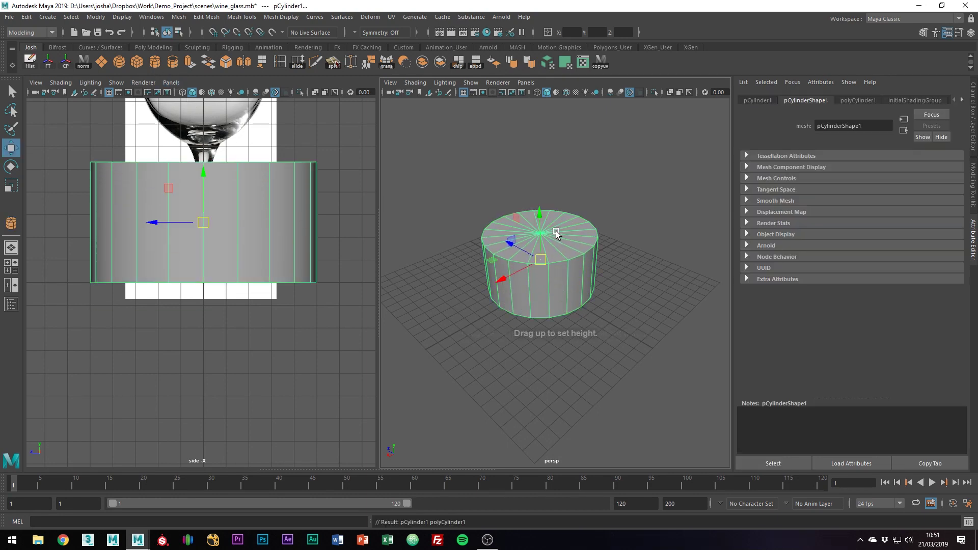
pyautogui.scroll(-3, 556, 237)
pyautogui.scroll(1, 561, 239)
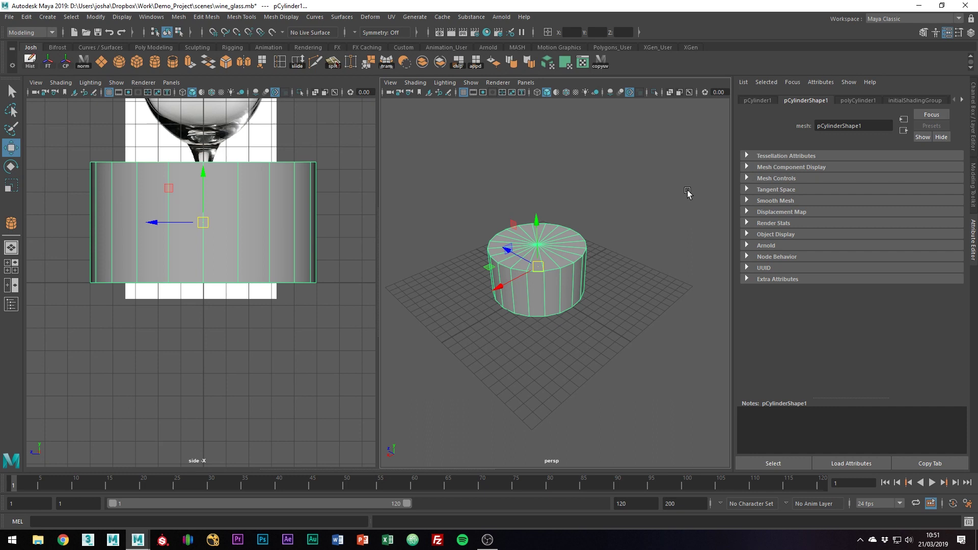
# - Set the cylinder's axis subdivisions to 16
pyautogui.press('t')
pyautogui.moveTo(663, 286); pyautogui.dragTo(613, 162)
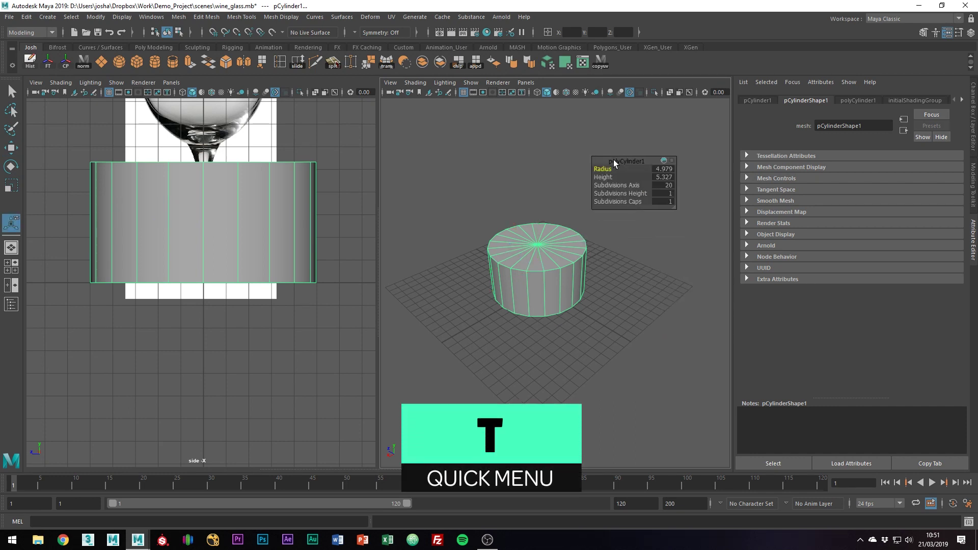
pyautogui.click(668, 193)
pyautogui.write('16')
pyautogui.press('Return')
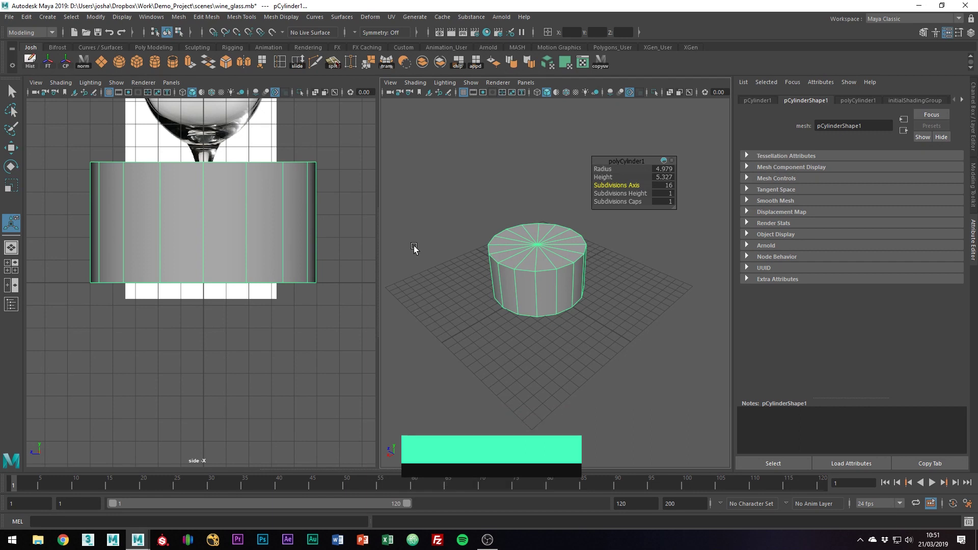
# - Enable X-ray shading in the side view so the reference glass can be seen through the cylinder
pyautogui.keyDown('alt'); pyautogui.moveTo(299, 231); pyautogui.dragTo(299, 238, button='middle'); pyautogui.keyUp('alt')
pyautogui.keyDown('alt'); pyautogui.moveTo(316, 249); pyautogui.dragTo(308, 248, button='right'); pyautogui.keyUp('alt')
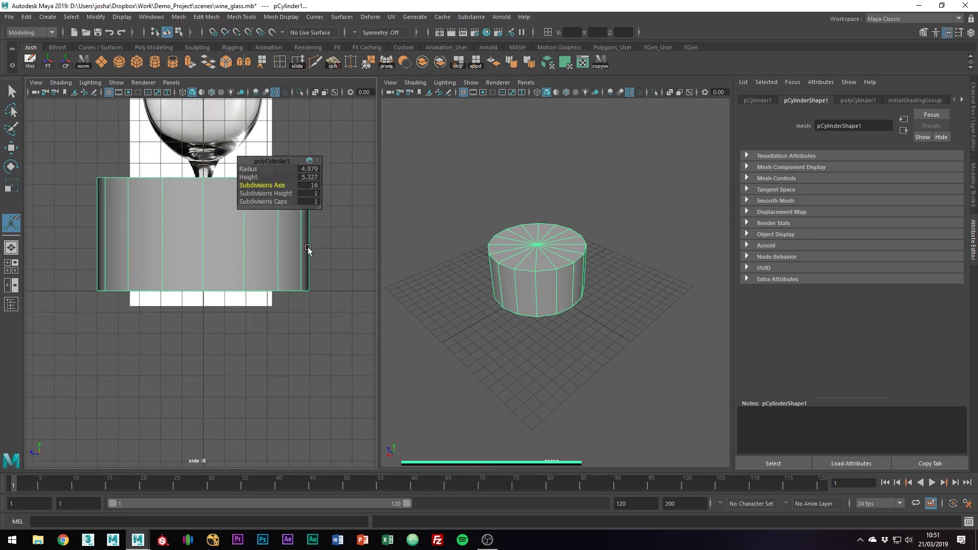
pyautogui.press('f')
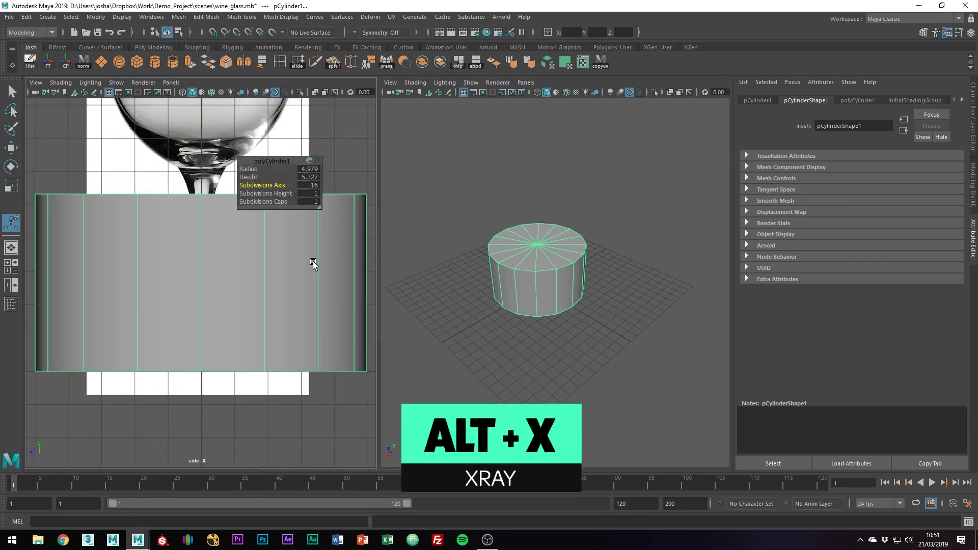
pyautogui.hotkey('alt', 'x')
pyautogui.scroll(-2, 322, 277)
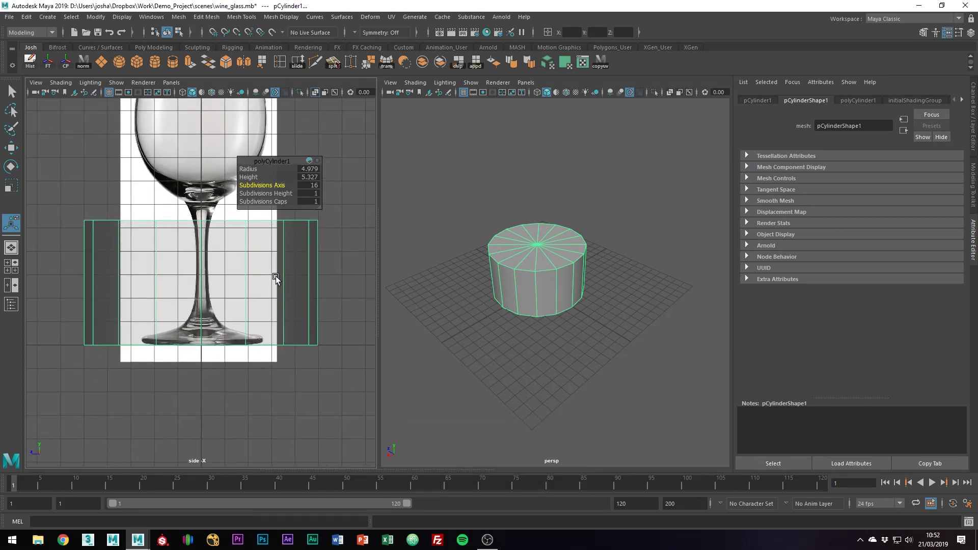
pyautogui.hotkey('alt', 'x')
pyautogui.hotkey('alt', 'x')
# - Scale the cylinder horizontally to the width of the glass's foot, and lower its top vertices to the thickness of the foot's rim
pyautogui.press('r')
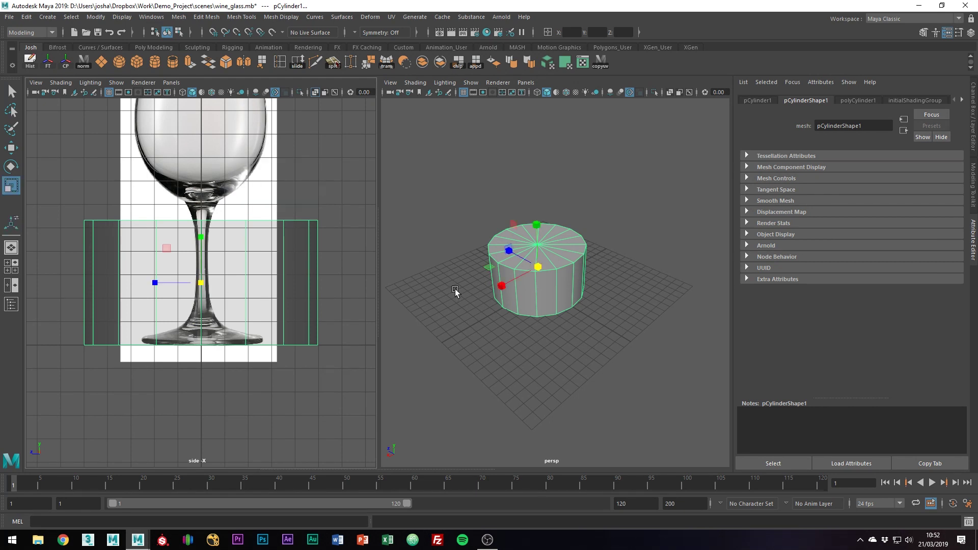
pyautogui.keyDown('alt'); pyautogui.moveTo(503, 248); pyautogui.dragTo(554, 262); pyautogui.keyUp('alt')
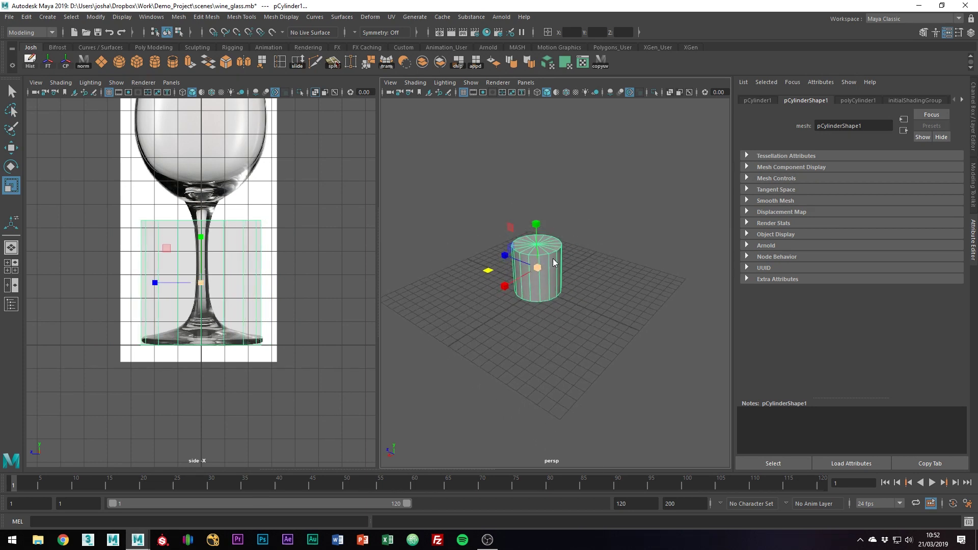
pyautogui.moveTo(554, 273); pyautogui.dragTo(509, 255, button='right')
pyautogui.keyDown('alt'); pyautogui.moveTo(503, 229); pyautogui.dragTo(610, 256); pyautogui.keyUp('alt')
pyautogui.press('w')
pyautogui.moveTo(208, 192); pyautogui.dragTo(204, 304)
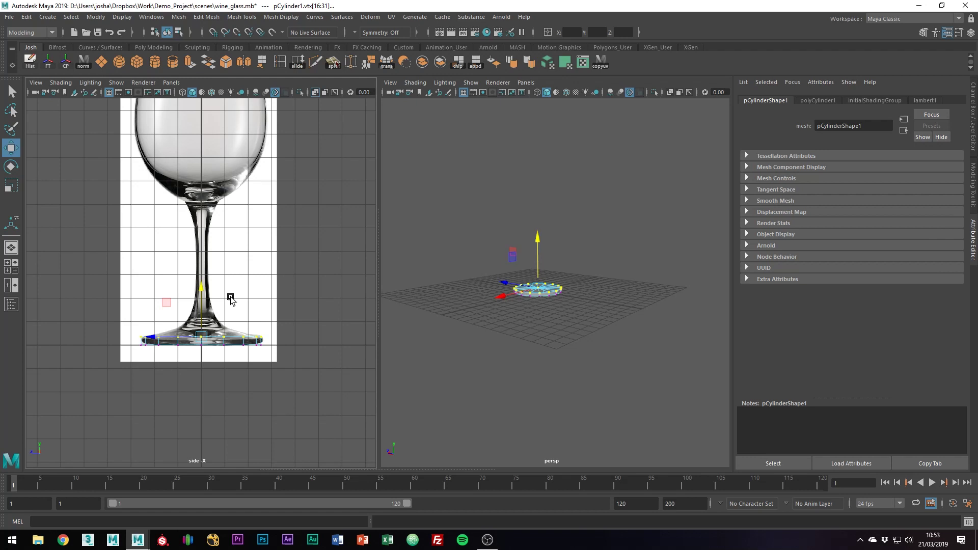
pyautogui.scroll(-3, 231, 299)
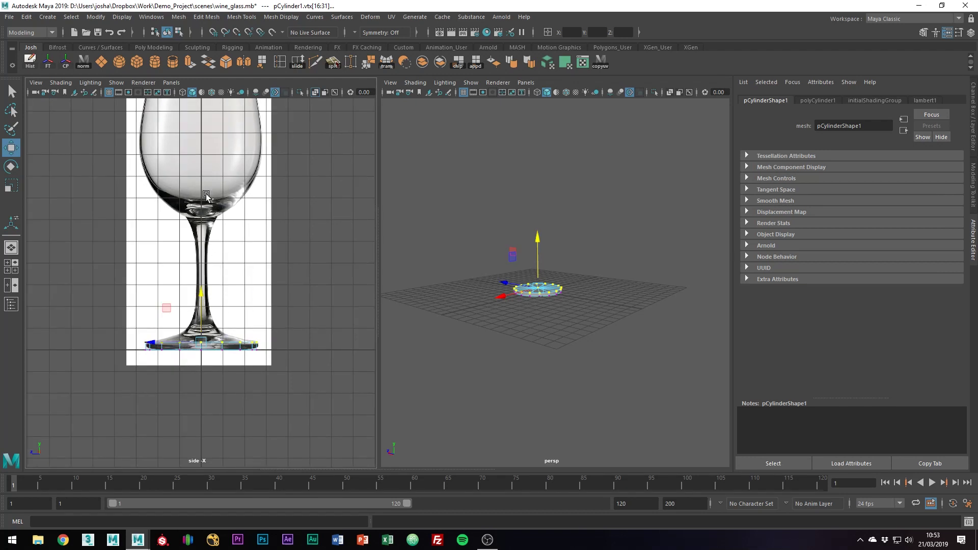
# - Select all the top cap faces of the flattened cylinder and delete them
pyautogui.moveTo(553, 275); pyautogui.dragTo(562, 261, button='right')
pyautogui.scroll(10, 552, 276)
pyautogui.keyDown('alt'); pyautogui.moveTo(552, 275); pyautogui.dragTo(538, 324); pyautogui.keyUp('alt')
pyautogui.scroll(-5, 433, 275)
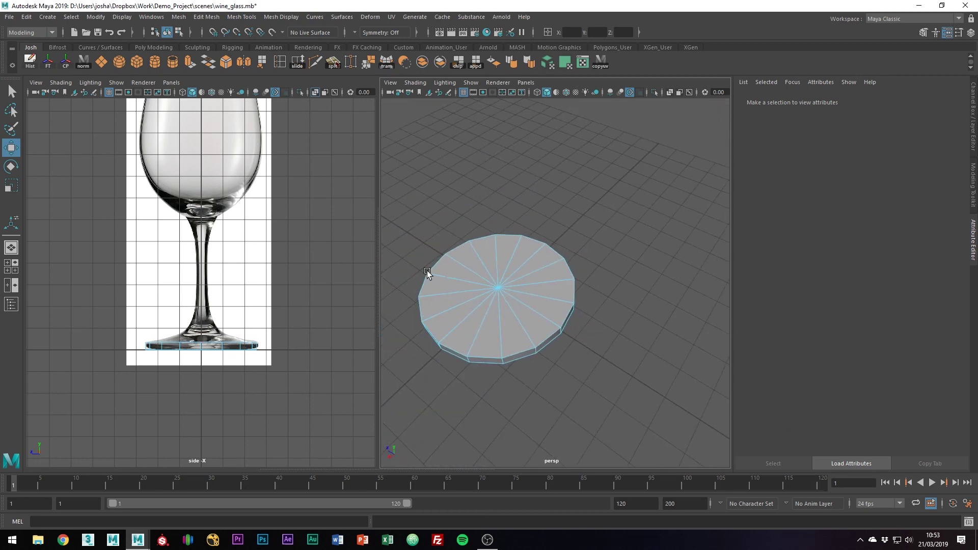
pyautogui.moveTo(517, 288)
pyautogui.mouseDown()
pyautogui.moveTo(507, 271)
pyautogui.moveTo(498, 301)
pyautogui.moveTo(515, 286)
pyautogui.mouseUp()
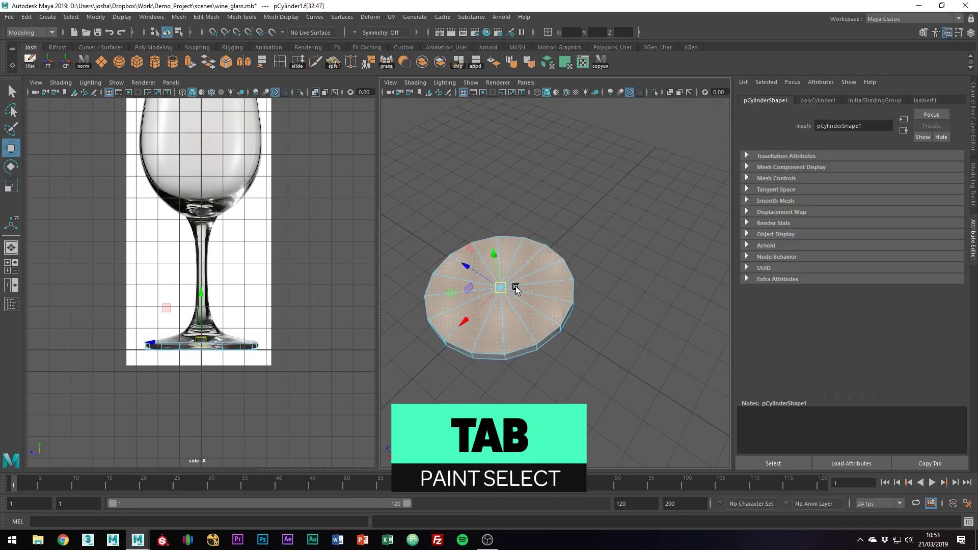
pyautogui.press('Delete')
# - Select the open border edge loop around the top of the flattened cylinder
pyautogui.moveTo(518, 272); pyautogui.dragTo(520, 201, button='right')
pyautogui.doubleClick(512, 237)
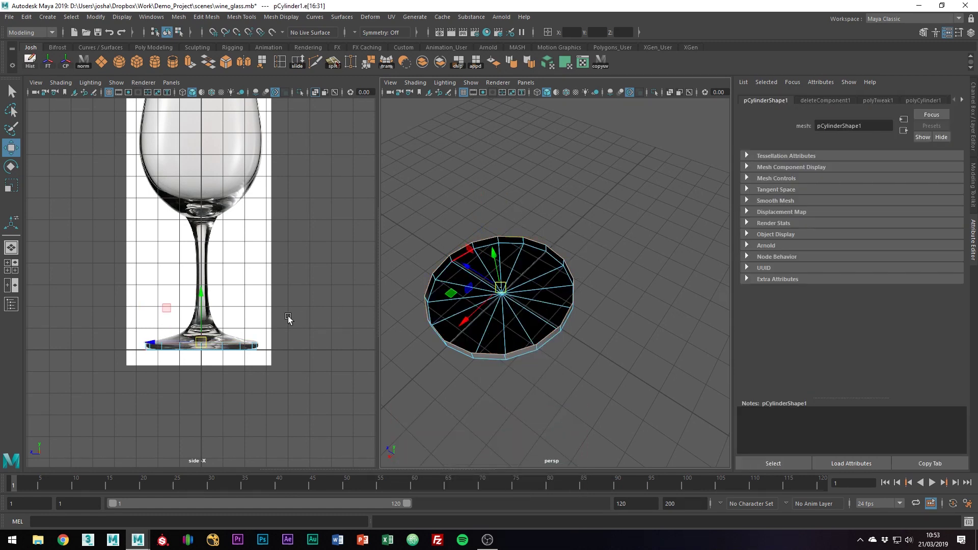
pyautogui.keyDown('alt'); pyautogui.moveTo(288, 316); pyautogui.dragTo(254, 304); pyautogui.keyUp('alt')
pyautogui.keyDown('alt'); pyautogui.moveTo(253, 304); pyautogui.dragTo(287, 311, button='right'); pyautogui.keyUp('alt')
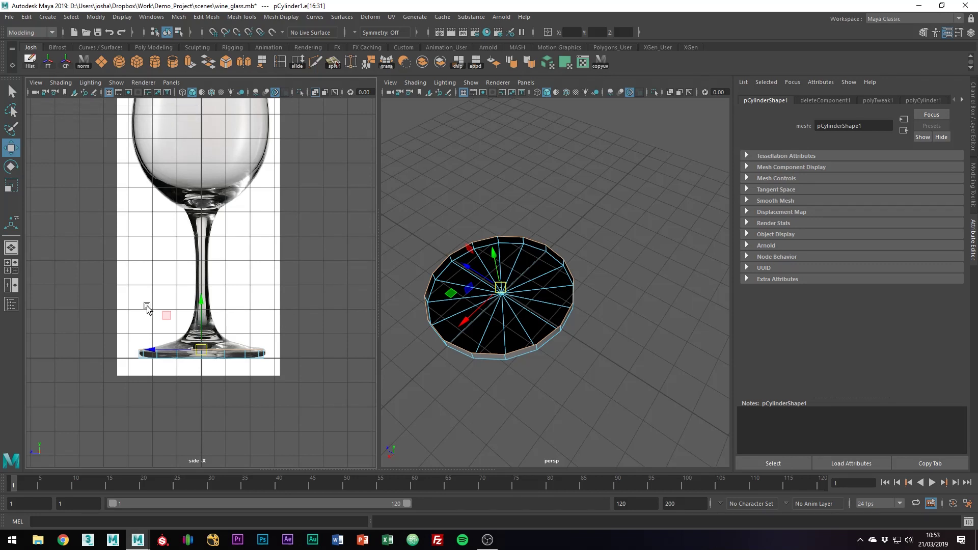
# - Check the smart duplicate options for extruding components in the Move tool's settings
pyautogui.doubleClick(11, 148)
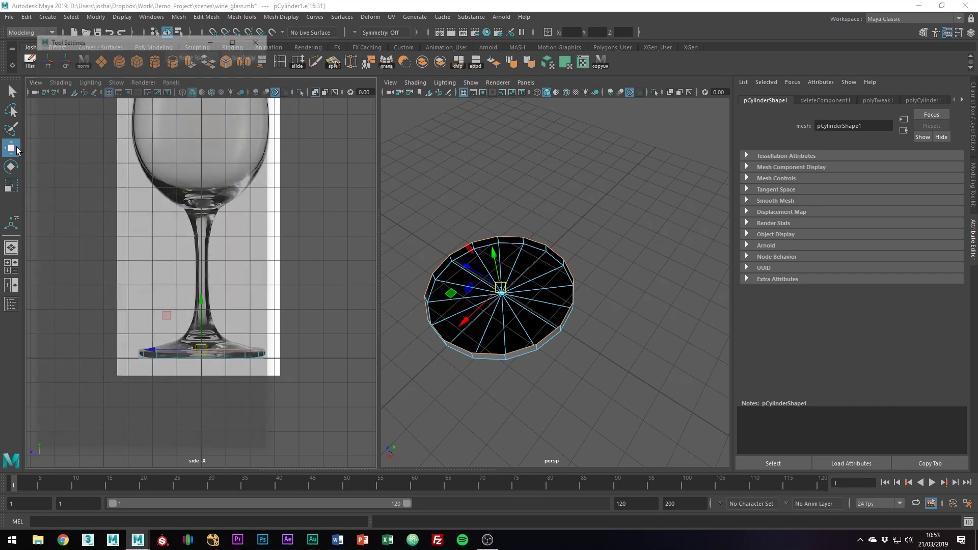
pyautogui.click(81, 269)
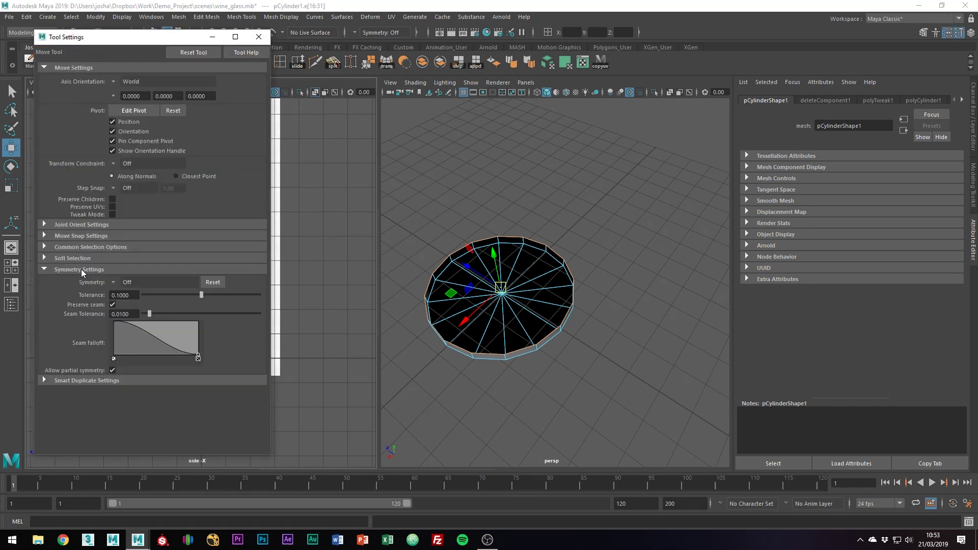
pyautogui.click(81, 269)
pyautogui.click(73, 280)
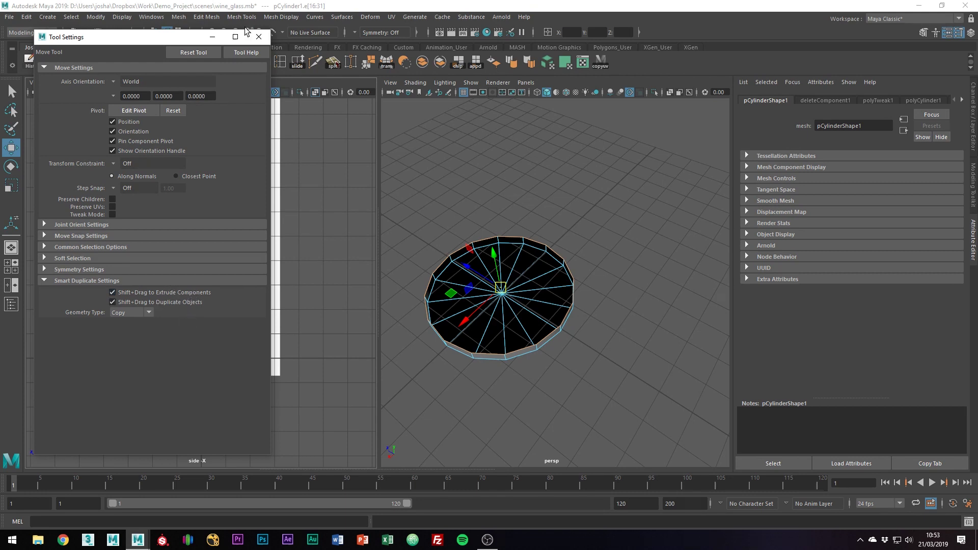
pyautogui.click(259, 36)
# - Extrude the border edge loop straight up to where the foot meets the stem in the reference
pyautogui.keyDown('shift'); pyautogui.moveTo(200, 319); pyautogui.dragTo(139, 336); pyautogui.keyUp('shift')
pyautogui.press('r')
pyautogui.hotkey('ctrl', 'z')
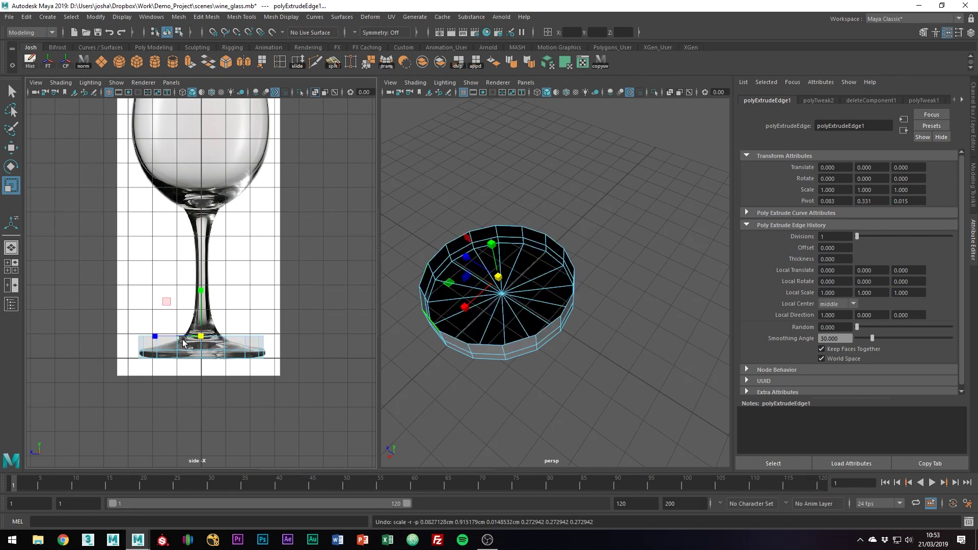
pyautogui.moveTo(200, 336)
pyautogui.mouseDown()
pyautogui.moveTo(158, 334)
pyautogui.moveTo(187, 337)
pyautogui.mouseUp()
pyautogui.hotkey('ctrl', 'z')
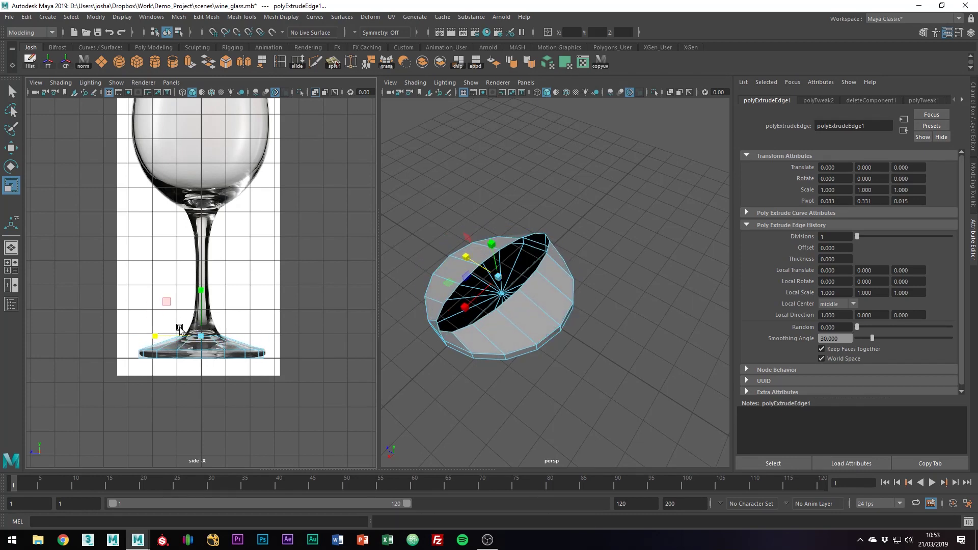
pyautogui.keyDown('alt'); pyautogui.moveTo(476, 370); pyautogui.dragTo(561, 328); pyautogui.keyUp('alt')
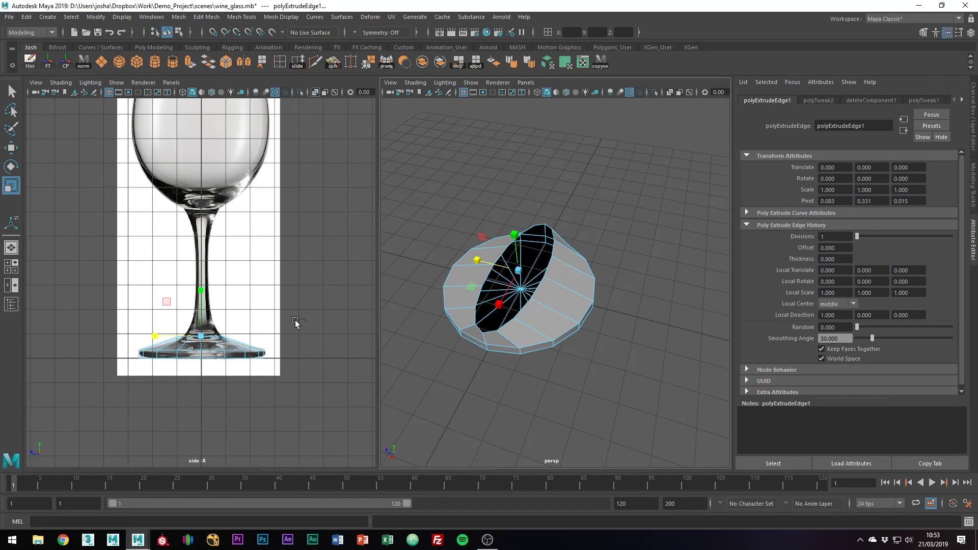
pyautogui.hotkey('ctrl', 'z')
# - Scale the extruded edge loop evenly inward to follow the sloping top of the glass's foot
pyautogui.moveTo(196, 336); pyautogui.dragTo(144, 329)
pyautogui.press('w')
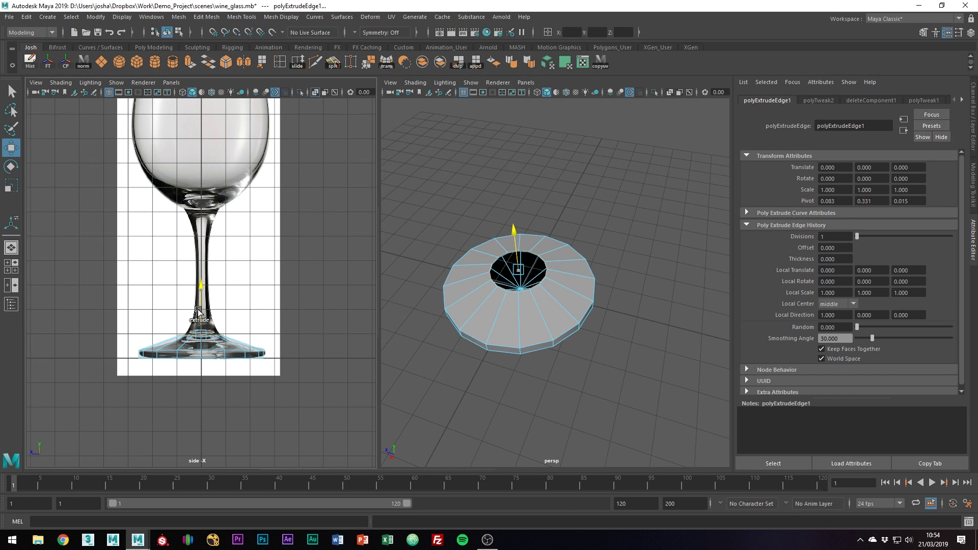
# - Extrude the foot's upper border edge loop into a narrow neck and on up the stem to the bottom of the bowl
pyautogui.moveTo(201, 316); pyautogui.dragTo(201, 206)
pyautogui.press('r')
pyautogui.press('w')
pyautogui.hotkey('ctrl', 'e')
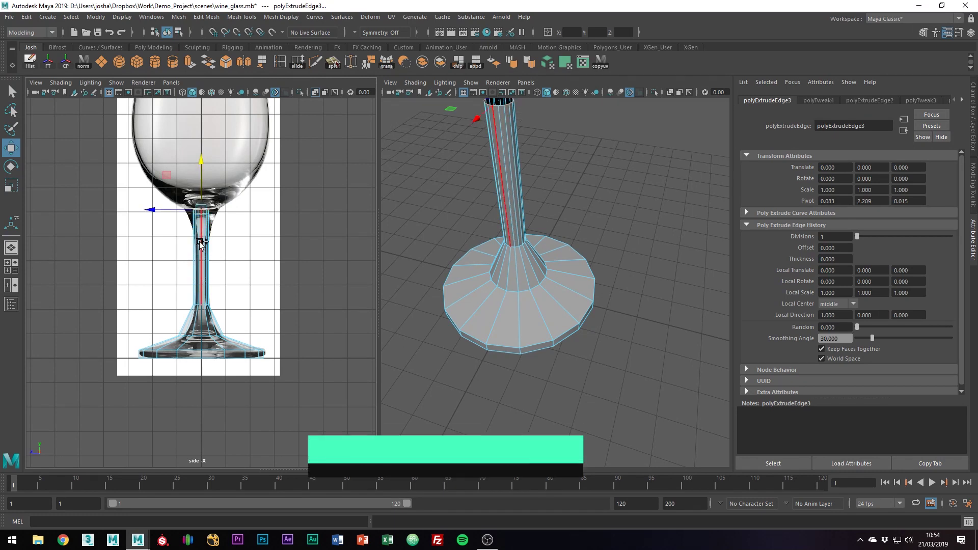
# - Insert two edge loops along the stem and scale the stem's loops to match the slim middle and flared top in the reference
pyautogui.keyDown('shift'); pyautogui.moveTo(200, 242); pyautogui.dragTo(159, 249, button='right'); pyautogui.keyUp('shift')
pyautogui.press('w')
pyautogui.moveTo(178, 256); pyautogui.dragTo(196, 265)
pyautogui.press('r')
pyautogui.moveTo(169, 232); pyautogui.dragTo(203, 236)
pyautogui.hotkey('ctrl', 'z')
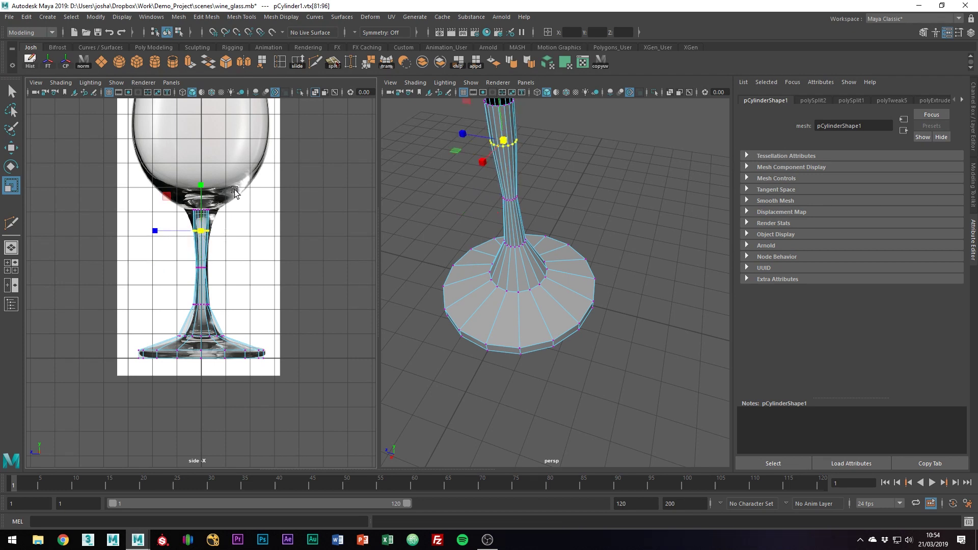
pyautogui.moveTo(235, 191); pyautogui.dragTo(215, 210)
pyautogui.moveTo(224, 313); pyautogui.dragTo(193, 300)
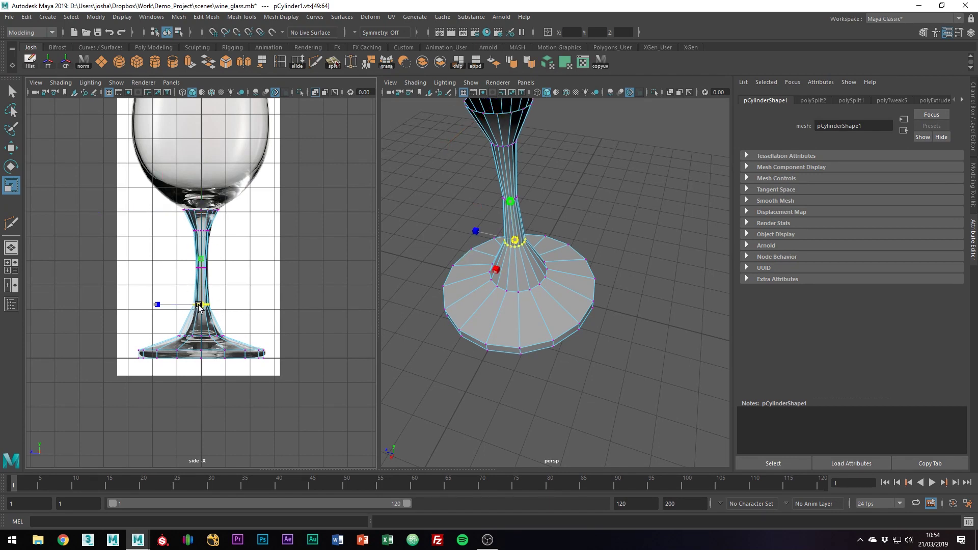
# - Insert an edge loop between the stem's base and the foot, then scale and lower it to follow the reference curve
pyautogui.keyDown('shift'); pyautogui.moveTo(203, 310); pyautogui.dragTo(224, 332, button='right'); pyautogui.keyUp('shift')
pyautogui.press('w')
pyautogui.moveTo(224, 314); pyautogui.dragTo(173, 324)
pyautogui.press('r')
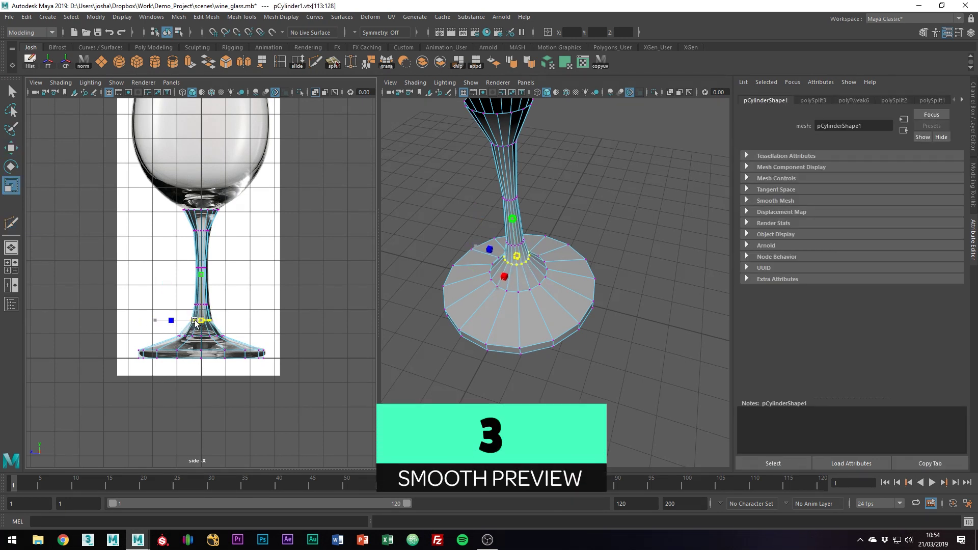
pyautogui.press('w')
pyautogui.moveTo(201, 305); pyautogui.dragTo(200, 304)
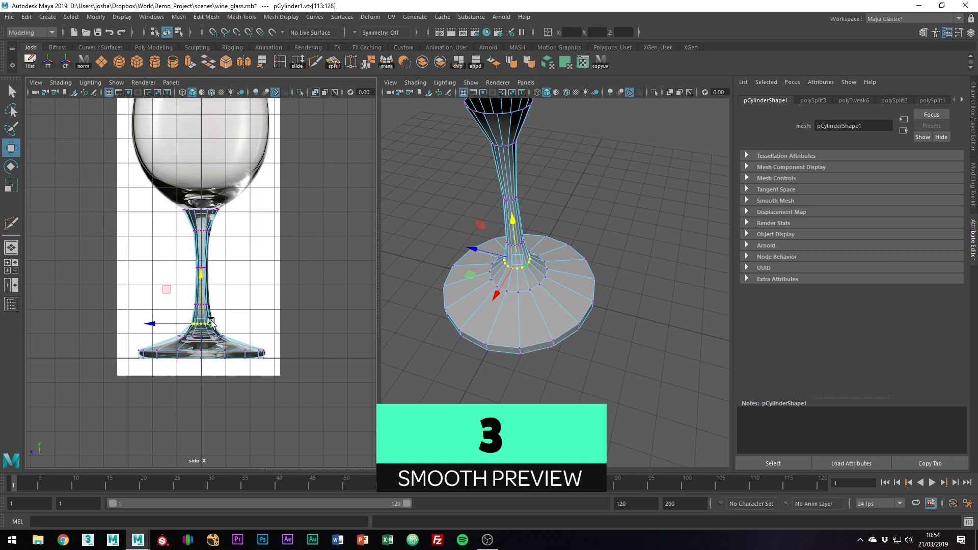
# - Check the stem and foot in smooth preview from a low angle, then return to the unsmoothed display
pyautogui.press('3')
pyautogui.moveTo(490, 258); pyautogui.dragTo(561, 232, button='right')
pyautogui.click(573, 215)
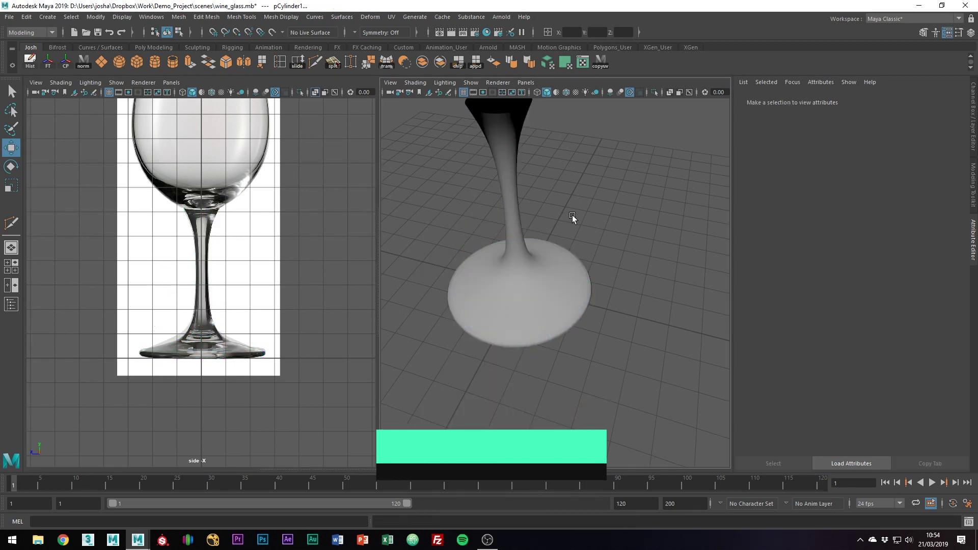
pyautogui.keyDown('alt'); pyautogui.moveTo(546, 319); pyautogui.dragTo(484, 276); pyautogui.keyUp('alt')
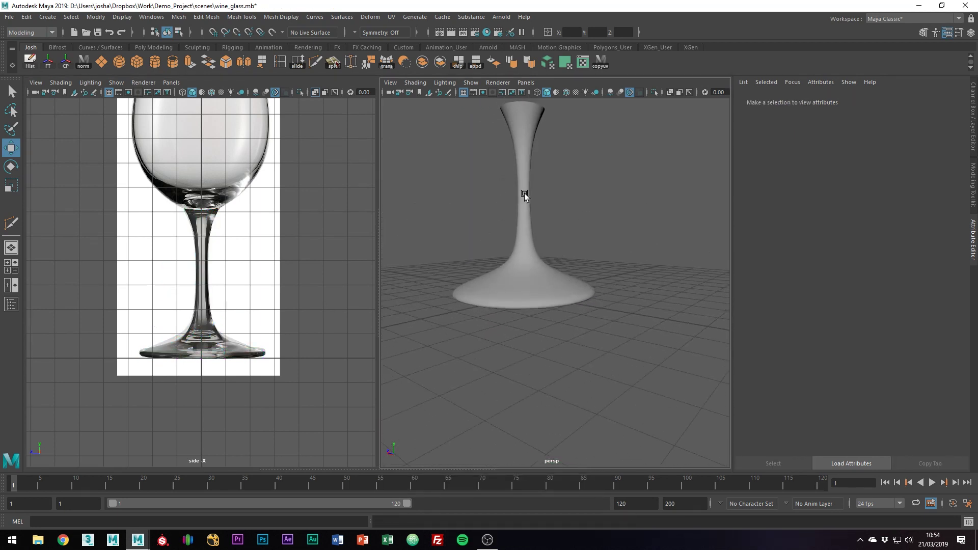
pyautogui.moveTo(497, 150); pyautogui.dragTo(579, 214)
pyautogui.press('1')
# - Raise the centre vertex on the underside of the foot to make the base concave
pyautogui.keyDown('alt'); pyautogui.moveTo(140, 391); pyautogui.dragTo(153, 376); pyautogui.keyUp('alt')
pyautogui.keyDown('alt'); pyautogui.moveTo(543, 289); pyautogui.dragTo(547, 258); pyautogui.keyUp('alt')
pyautogui.moveTo(538, 274); pyautogui.dragTo(488, 274, button='right')
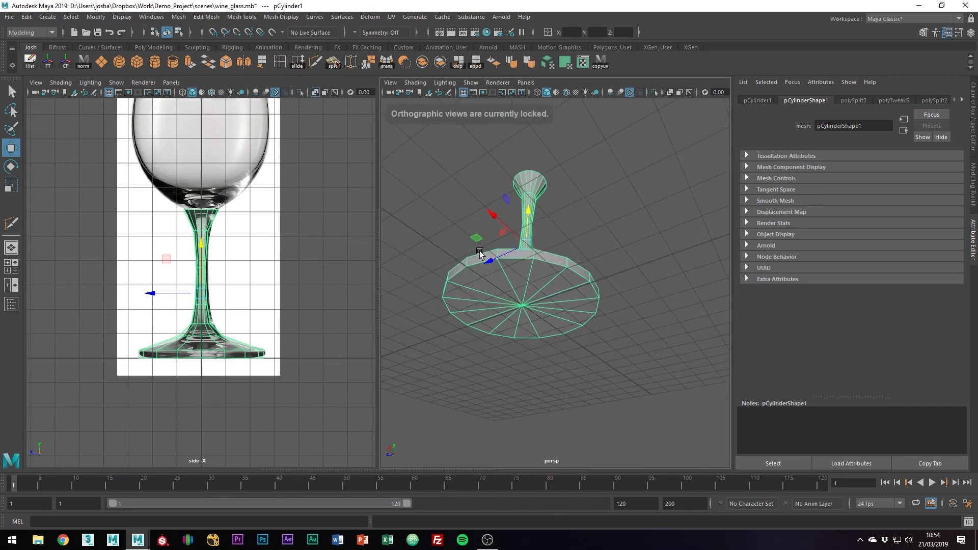
pyautogui.click(533, 315)
pyautogui.keyDown('alt'); pyautogui.moveTo(538, 304); pyautogui.dragTo(530, 327); pyautogui.keyUp('alt')
pyautogui.moveTo(524, 285)
pyautogui.mouseDown()
pyautogui.moveTo(525, 218)
pyautogui.moveTo(511, 291)
pyautogui.moveTo(531, 282)
pyautogui.mouseUp()
# - Review the adjusted foot in smooth preview with nothing selected, then switch the mesh back to unsmoothed display
pyautogui.press('3')
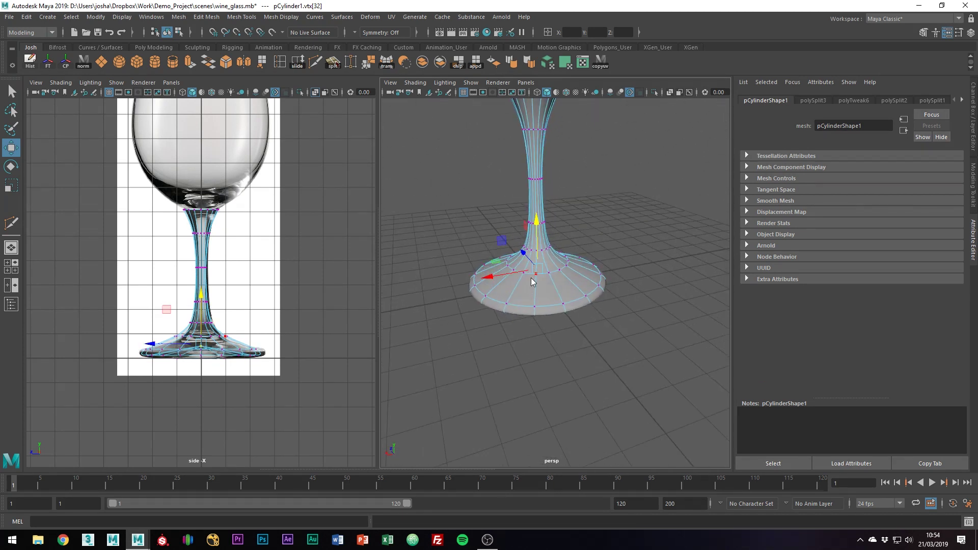
pyautogui.moveTo(531, 279); pyautogui.dragTo(573, 242, button='right')
pyautogui.click(612, 208)
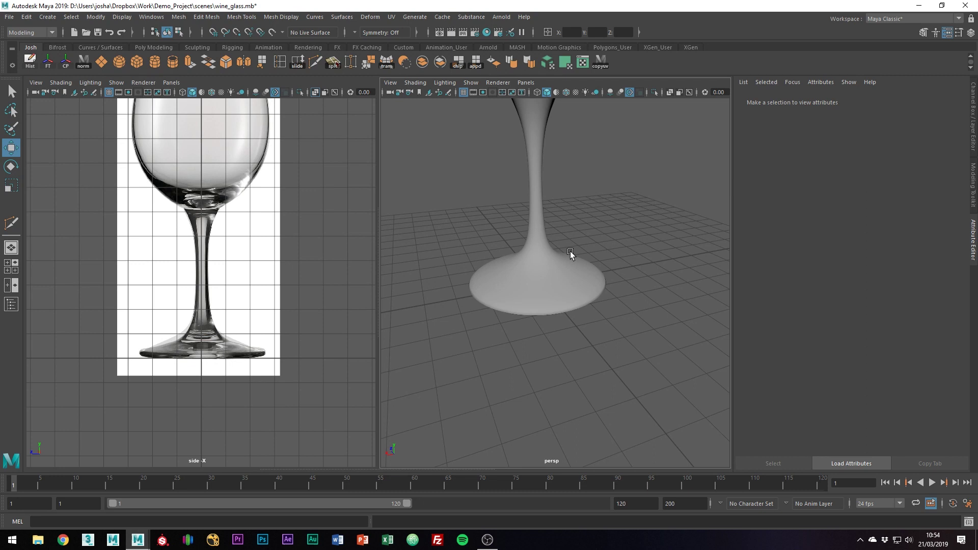
pyautogui.keyDown('alt'); pyautogui.moveTo(568, 222); pyautogui.dragTo(580, 280); pyautogui.keyUp('alt')
pyautogui.click(556, 228)
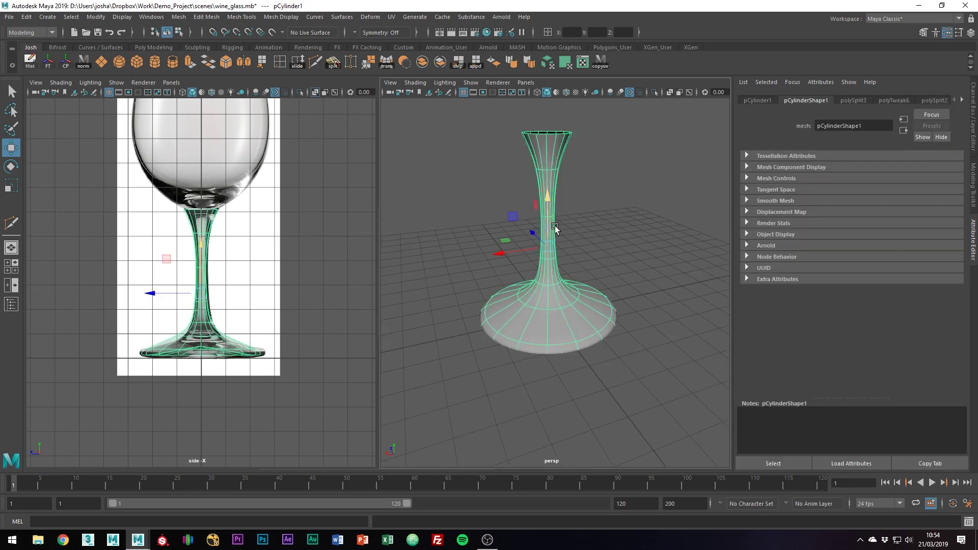
pyautogui.press('1')
# - Extrude the stem's top border edge loop up to the glass's rim and scale it out to the rim width in the reference
pyautogui.keyDown('alt'); pyautogui.moveTo(228, 254); pyautogui.dragTo(236, 280, button='middle'); pyautogui.keyUp('alt')
pyautogui.keyDown('alt'); pyautogui.moveTo(236, 280); pyautogui.dragTo(270, 291, button='right'); pyautogui.keyUp('alt')
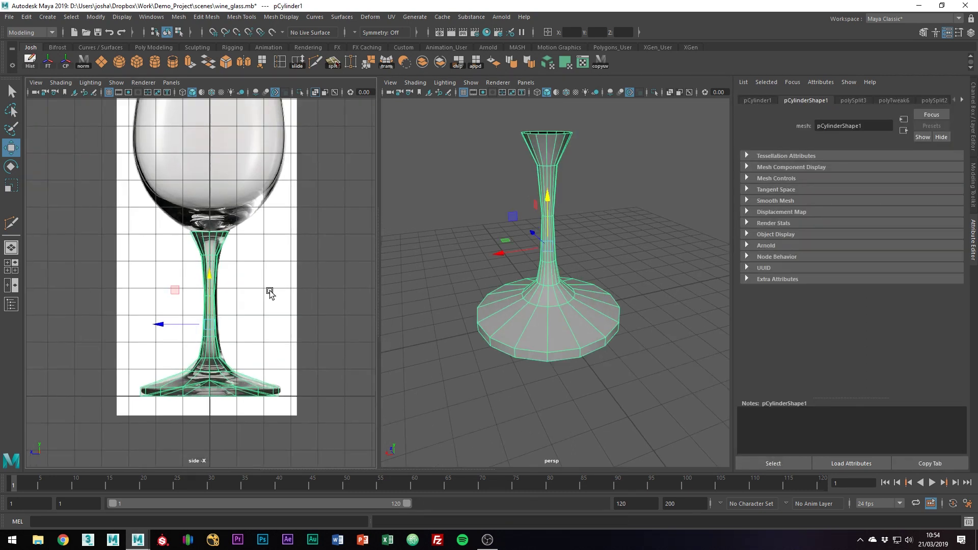
pyautogui.press('q')
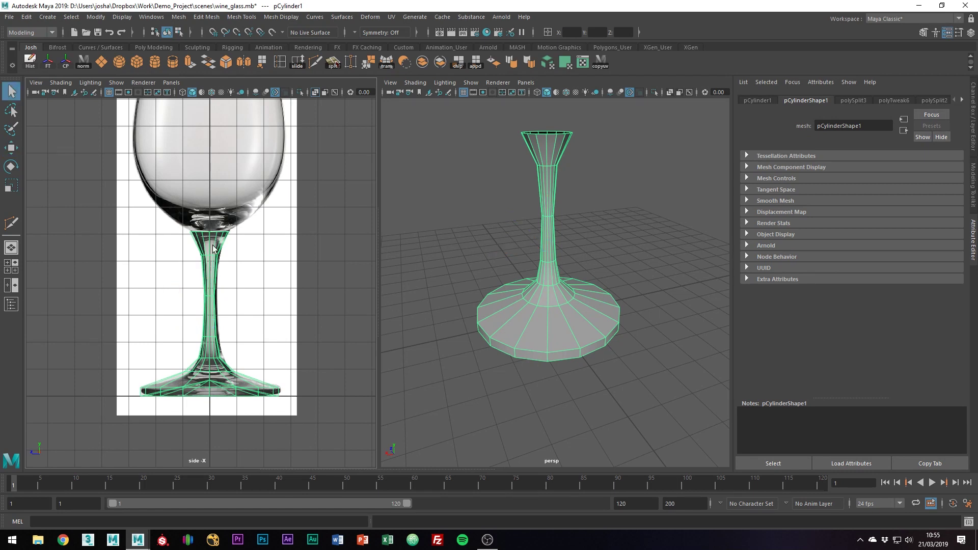
pyautogui.moveTo(214, 255); pyautogui.dragTo(212, 230, button='right')
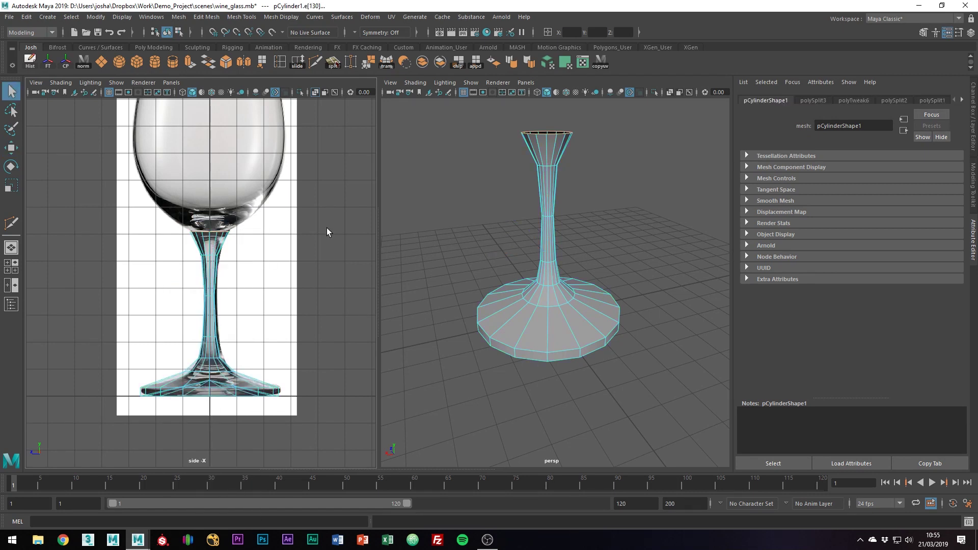
pyautogui.keyDown('alt'); pyautogui.moveTo(269, 189); pyautogui.dragTo(258, 246, button='middle'); pyautogui.keyUp('alt')
pyautogui.keyDown('alt'); pyautogui.moveTo(258, 247); pyautogui.dragTo(253, 249, button='right'); pyautogui.keyUp('alt')
pyautogui.keyDown('alt'); pyautogui.moveTo(264, 253); pyautogui.dragTo(252, 300, button='middle'); pyautogui.keyUp('alt')
pyautogui.press('w')
pyautogui.keyDown('shift'); pyautogui.moveTo(187, 301); pyautogui.dragTo(187, 108); pyautogui.keyUp('shift')
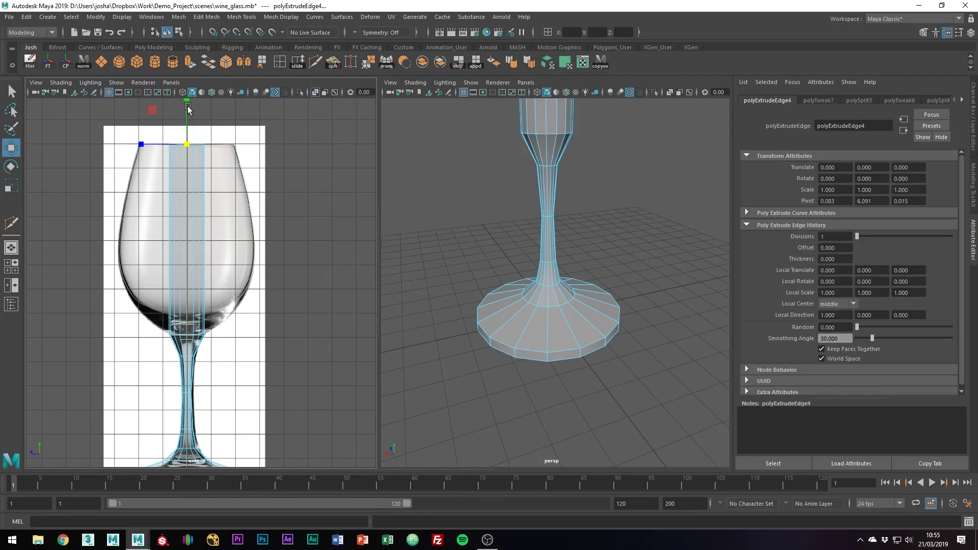
pyautogui.press('r')
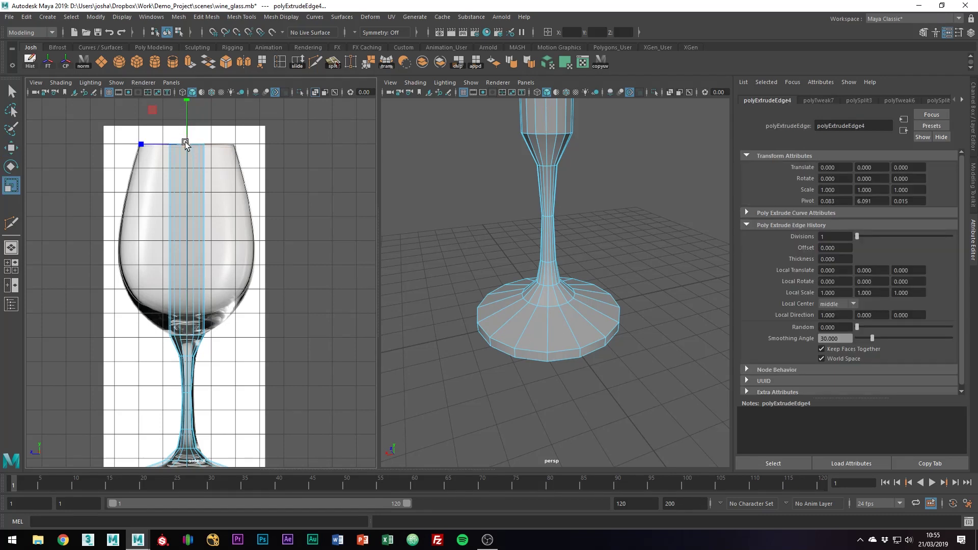
pyautogui.moveTo(187, 143); pyautogui.dragTo(229, 147)
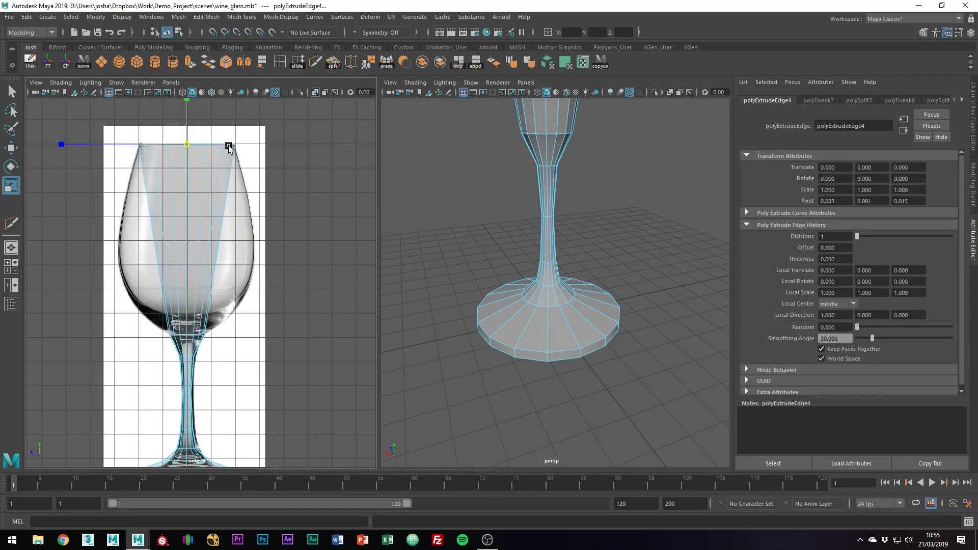
# - Insert three edge loops across the bowl and scale each one outward to the bowl's outline in the reference
pyautogui.keyDown('shift'); pyautogui.moveTo(189, 242); pyautogui.dragTo(147, 245, button='right'); pyautogui.keyUp('shift')
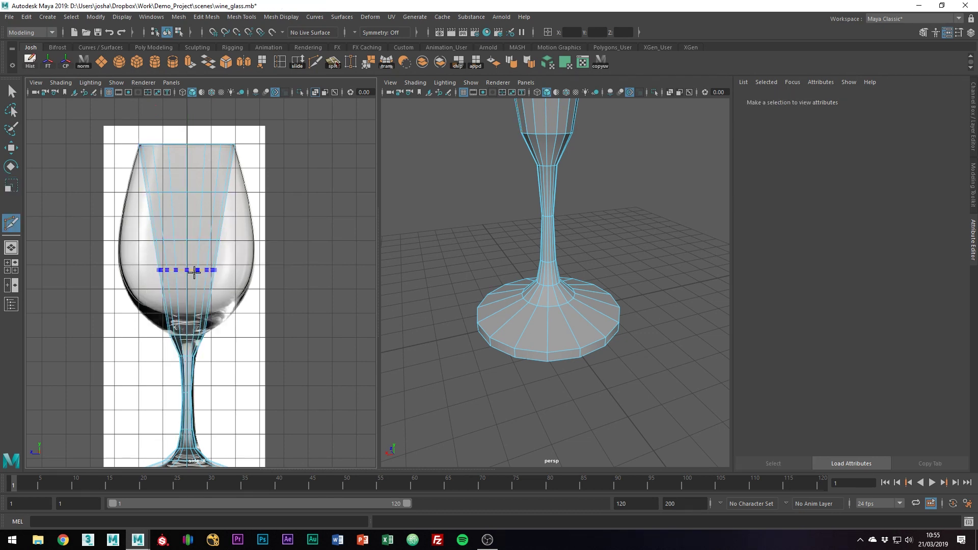
pyautogui.press('w')
pyautogui.moveTo(216, 210); pyautogui.dragTo(118, 176, button='right')
pyautogui.moveTo(291, 221); pyautogui.dragTo(288, 219)
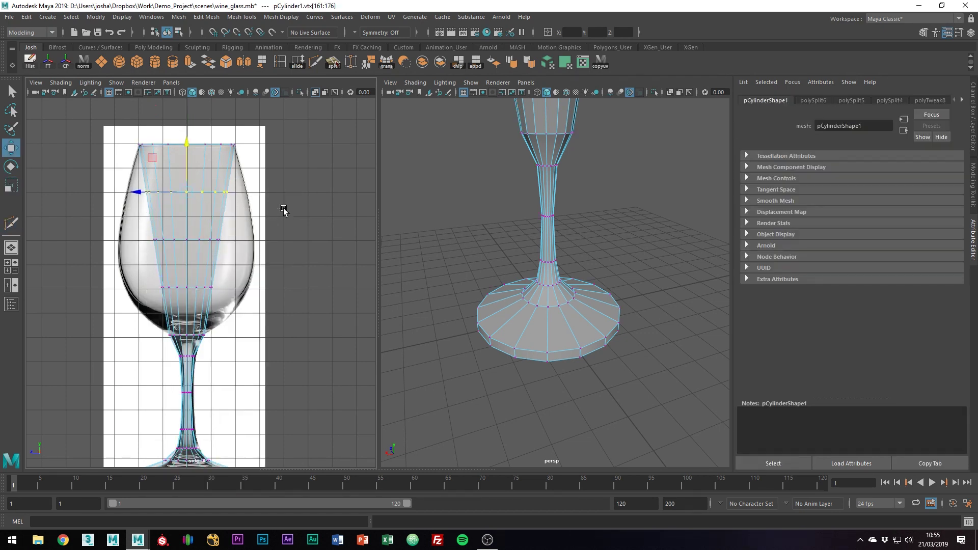
pyautogui.press('r')
pyautogui.moveTo(186, 196); pyautogui.dragTo(212, 198)
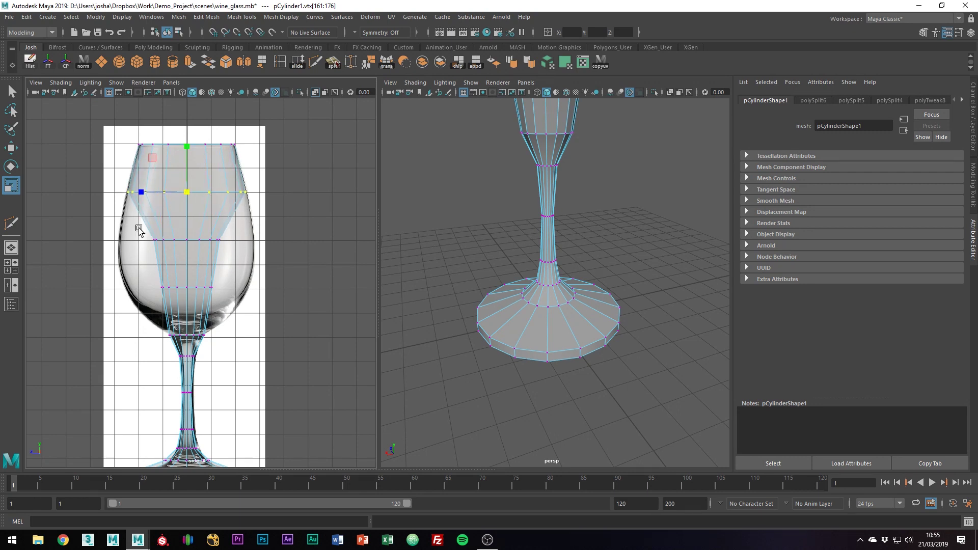
pyautogui.moveTo(138, 229); pyautogui.dragTo(237, 250)
pyautogui.moveTo(187, 240); pyautogui.dragTo(236, 243)
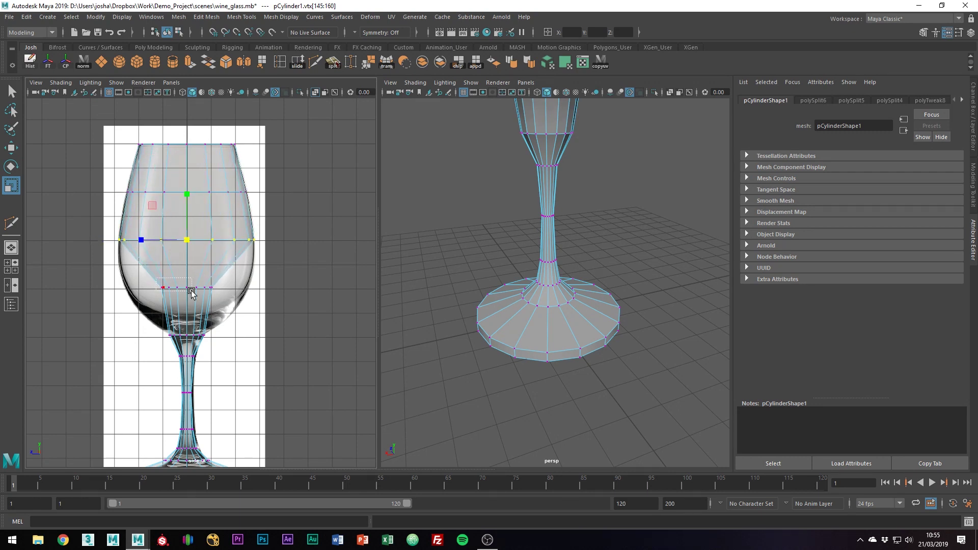
pyautogui.moveTo(192, 292); pyautogui.dragTo(235, 290)
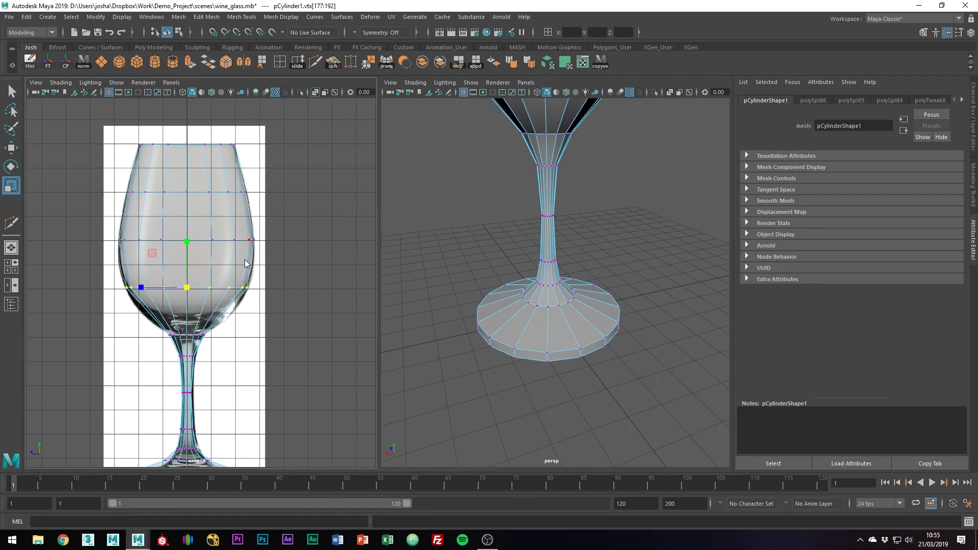
# - Insert two centred edge loops in the lower half of the bowl and scale them out to round its profile to the reference
pyautogui.keyDown('shift'); pyautogui.moveTo(245, 260); pyautogui.dragTo(190, 261, button='right'); pyautogui.keyUp('shift')
pyautogui.keyDown('ctrl'); pyautogui.middleClick(213, 264); pyautogui.keyUp('ctrl')
pyautogui.keyDown('ctrl'); pyautogui.middleClick(168, 311); pyautogui.keyUp('ctrl')
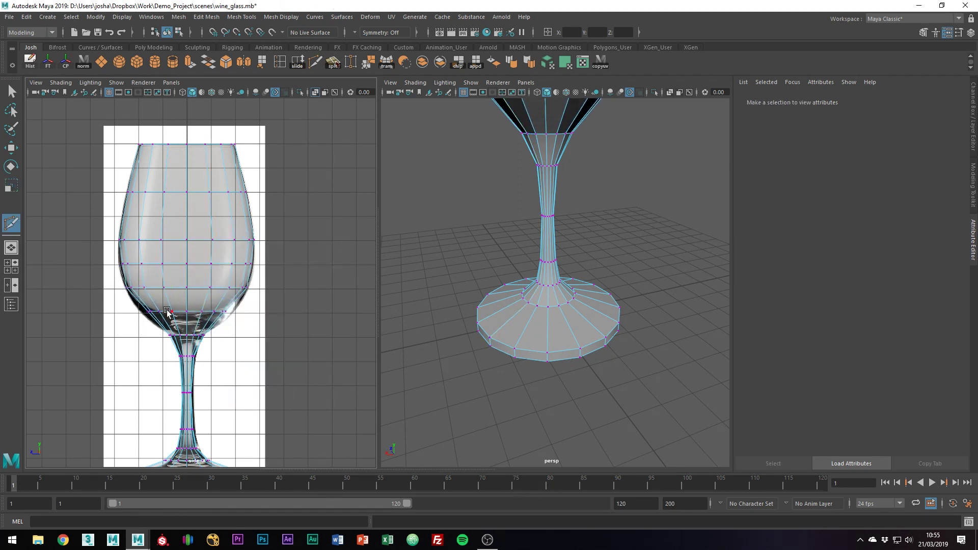
pyautogui.press('w')
pyautogui.moveTo(124, 299); pyautogui.dragTo(199, 311)
pyautogui.press('r')
pyautogui.moveTo(230, 271); pyautogui.dragTo(230, 271)
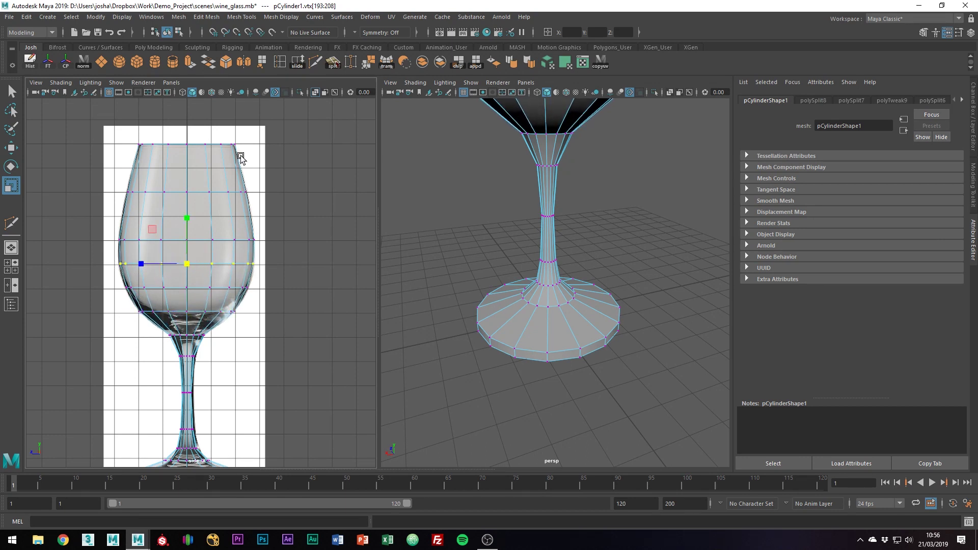
# - Inspect the whole wine glass in smooth preview from different angles
pyautogui.keyDown('alt'); pyautogui.moveTo(611, 192); pyautogui.dragTo(609, 285, button='middle'); pyautogui.keyUp('alt')
pyautogui.keyDown('alt'); pyautogui.moveTo(609, 286); pyautogui.dragTo(457, 234, button='right'); pyautogui.keyUp('alt')
pyautogui.moveTo(538, 214); pyautogui.dragTo(586, 200, button='right')
pyautogui.click(606, 200)
pyautogui.click(561, 228)
pyautogui.press('3')
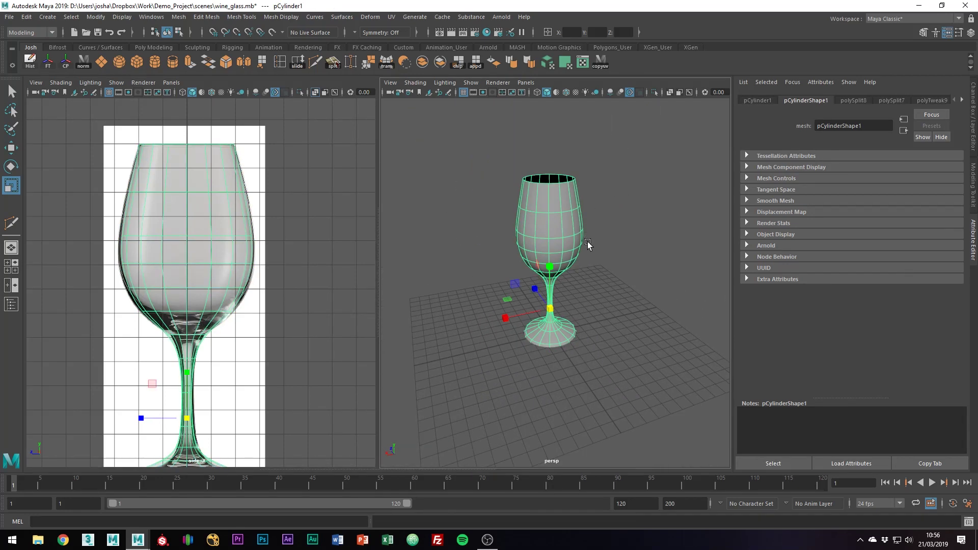
pyautogui.click(604, 264)
pyautogui.keyDown('alt'); pyautogui.moveTo(598, 303); pyautogui.dragTo(527, 293); pyautogui.keyUp('alt')
pyautogui.click(535, 248)
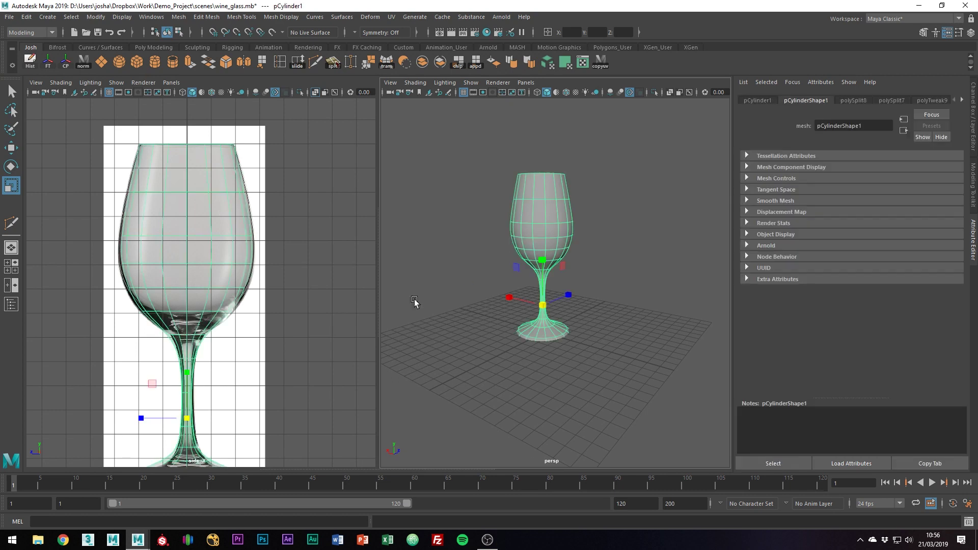
# - Extrude the border edge loop at the bowl's rim and scale it slightly inward to form the glass's thickness
pyautogui.keyDown('alt'); pyautogui.moveTo(284, 328); pyautogui.dragTo(293, 259, button='middle'); pyautogui.keyUp('alt')
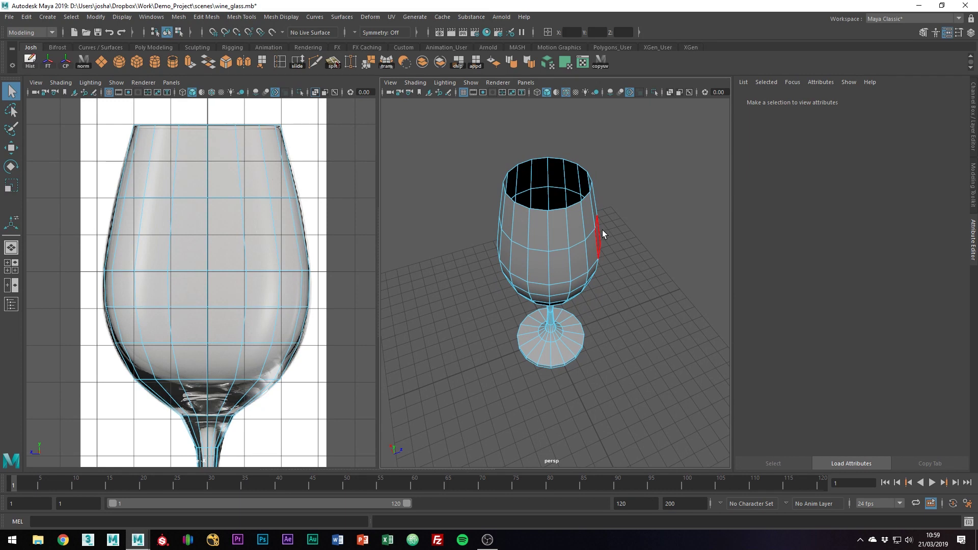
pyautogui.moveTo(572, 219); pyautogui.dragTo(626, 200, button='right')
pyautogui.click(640, 192)
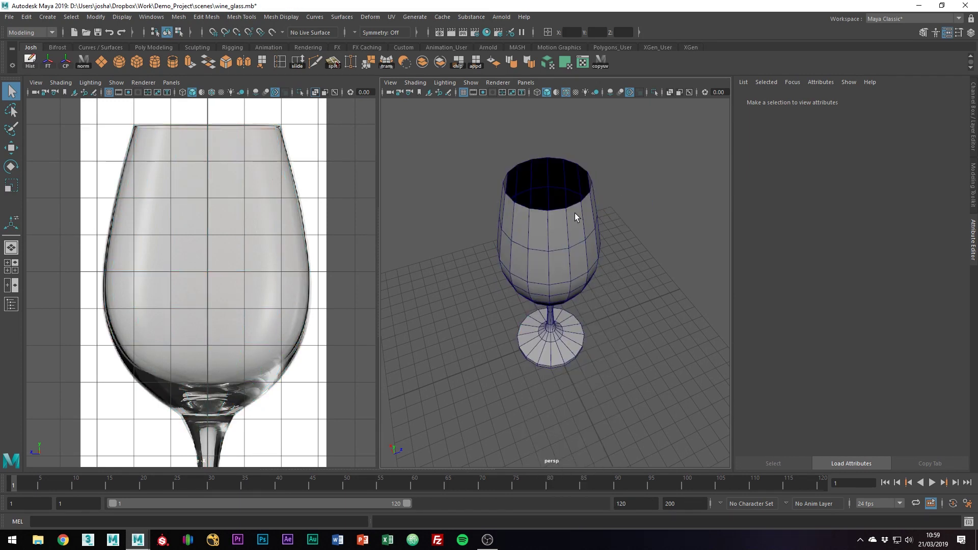
pyautogui.click(574, 213)
pyautogui.scroll(3, 576, 211)
pyautogui.scroll(4, 570, 199)
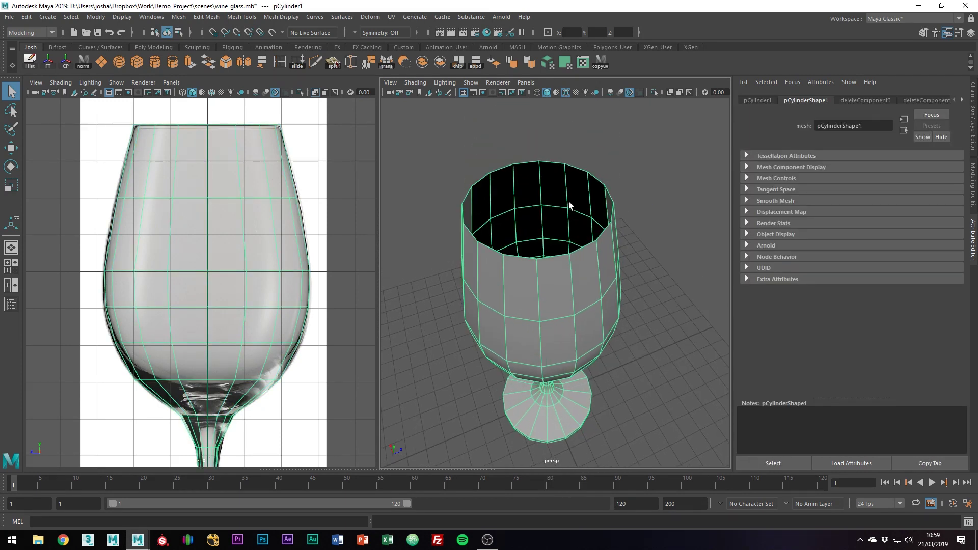
pyautogui.moveTo(565, 147); pyautogui.dragTo(564, 95, button='right')
pyautogui.click(548, 109)
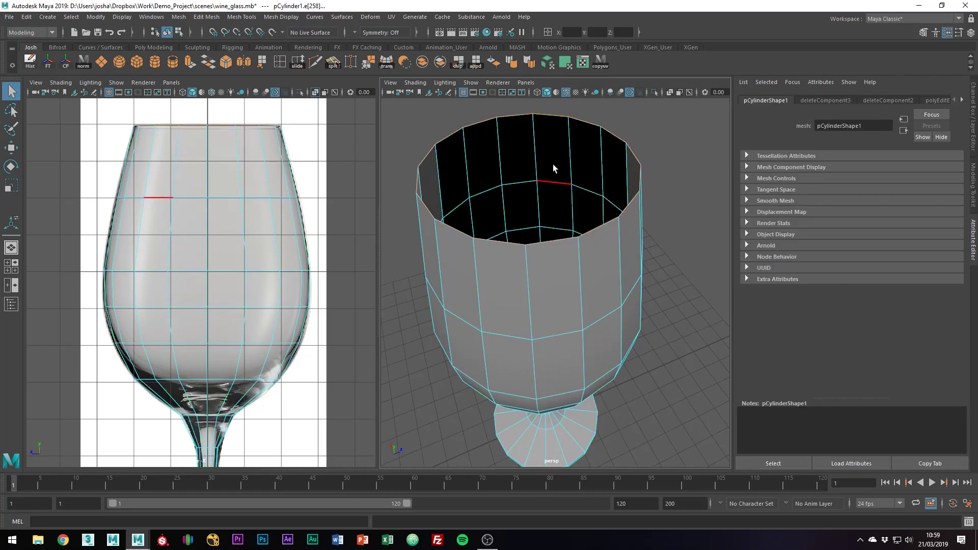
pyautogui.press('r')
pyautogui.moveTo(532, 172); pyautogui.dragTo(520, 168)
pyautogui.press('w')
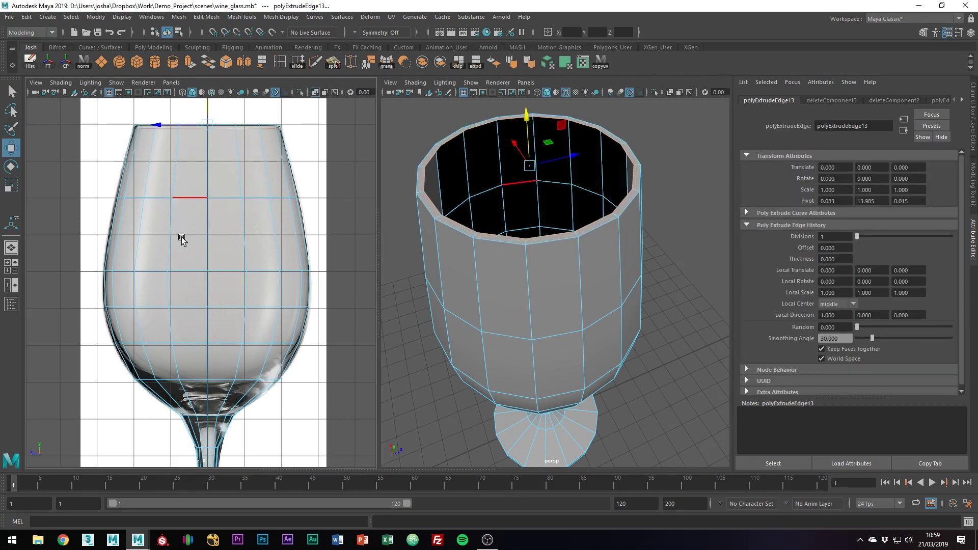
# - Darken the wine glass reference image by lowering its image plane's Color Gain
pyautogui.scroll(-2, 216, 228)
pyautogui.keyDown('alt'); pyautogui.moveTo(216, 229); pyautogui.dragTo(198, 247, button='middle'); pyautogui.keyUp('alt')
pyautogui.scroll(3, 199, 247)
pyautogui.click(268, 126)
pyautogui.click(329, 135)
pyautogui.click(301, 136)
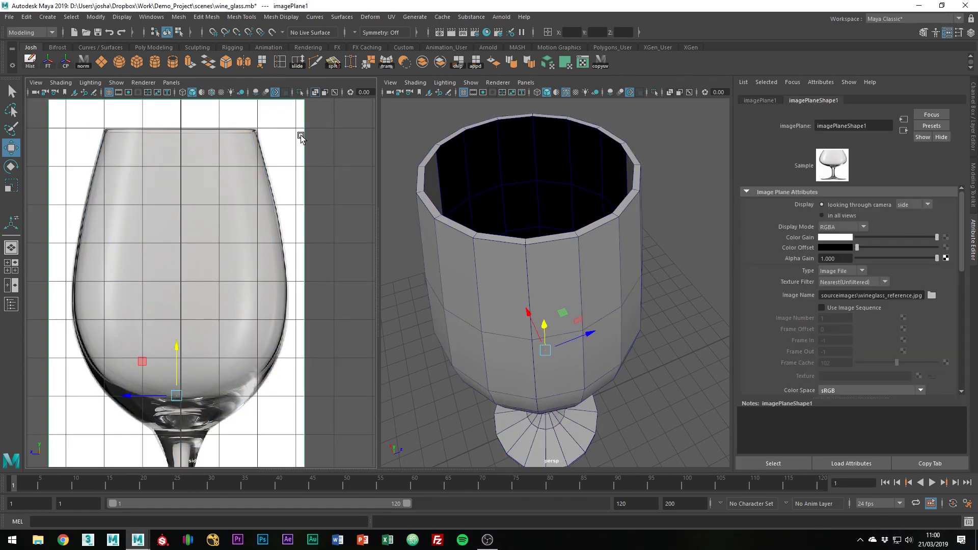
pyautogui.moveTo(919, 238); pyautogui.dragTo(876, 232)
# - Extrude the rim's inner border edge loop down inside the bowl to the first outer edge loop, with the side view in wireframe
pyautogui.click(242, 228)
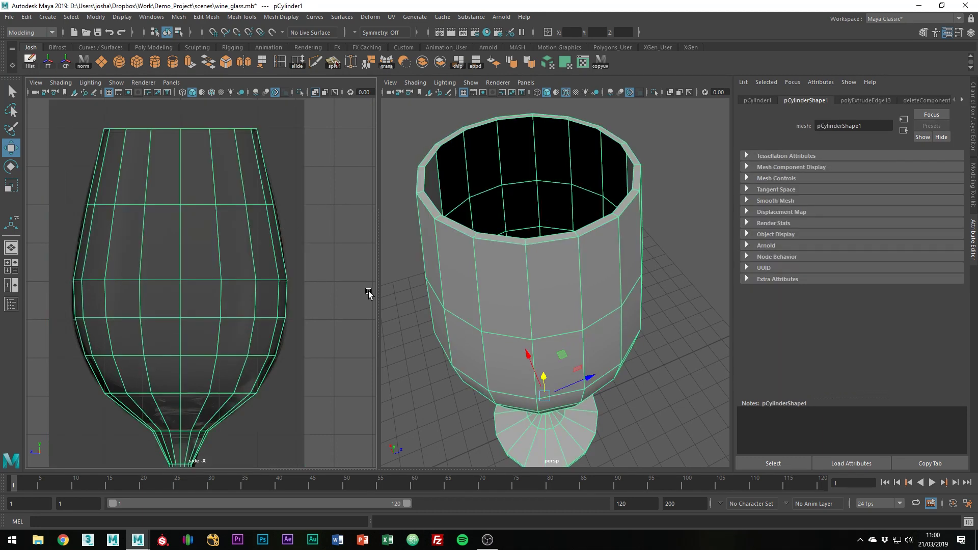
pyautogui.moveTo(552, 173); pyautogui.dragTo(543, 122, button='right')
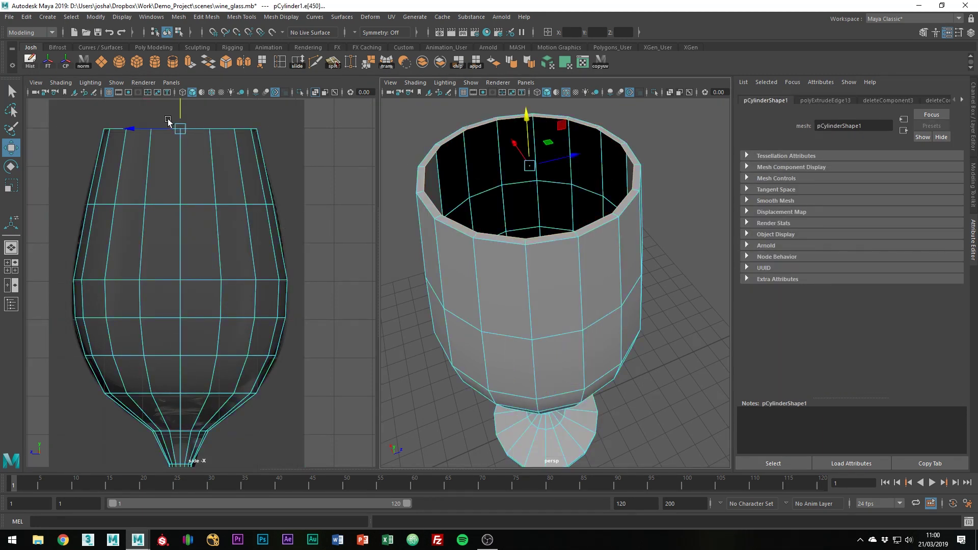
pyautogui.moveTo(183, 115); pyautogui.dragTo(201, 205)
pyautogui.hotkey('ctrl', 'e')
pyautogui.press('r')
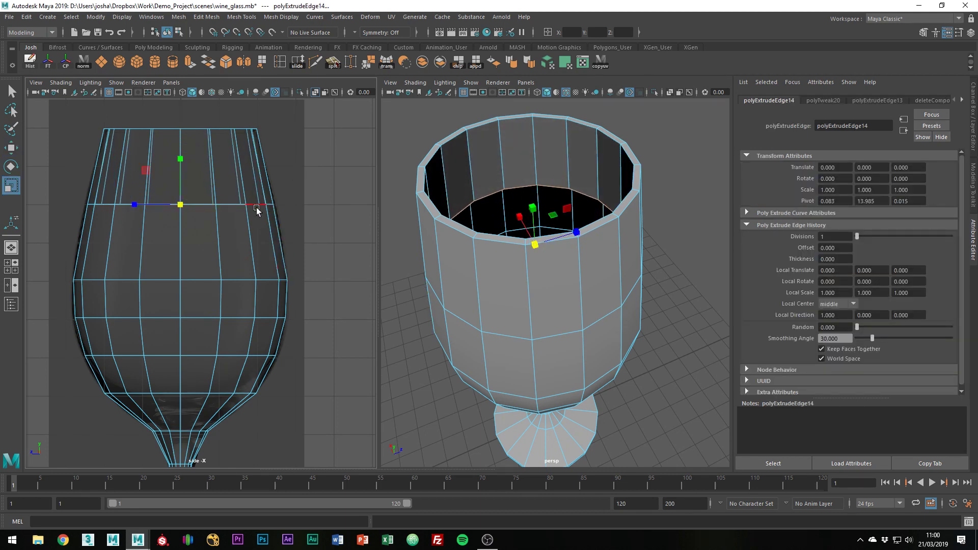
pyautogui.press('w')
pyautogui.keyDown('alt'); pyautogui.moveTo(202, 216); pyautogui.dragTo(205, 191, button='middle'); pyautogui.keyUp('alt')
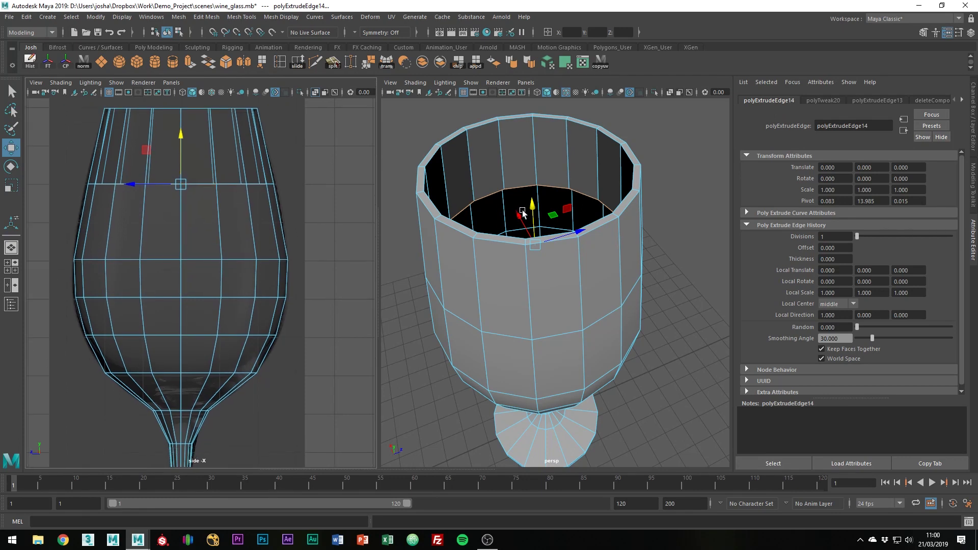
pyautogui.press('4')
pyautogui.press('r')
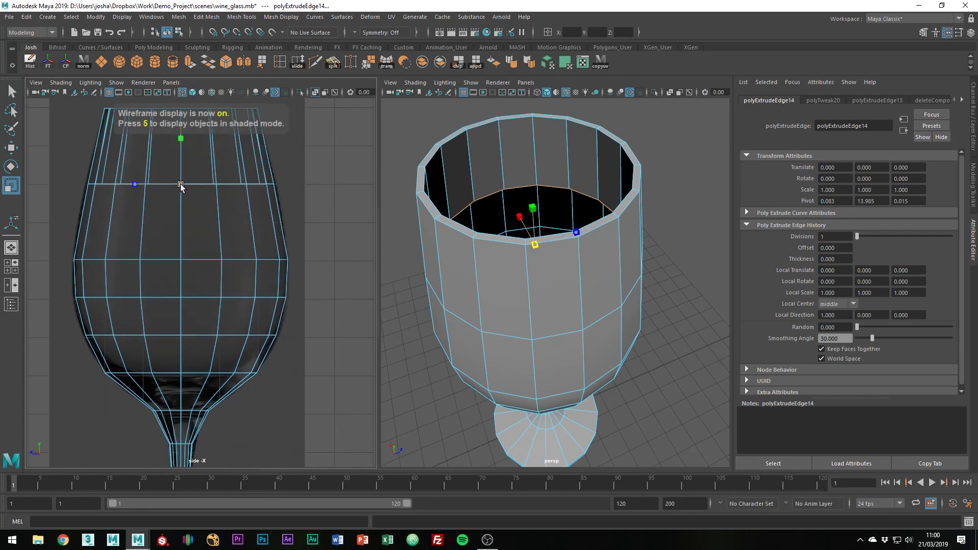
pyautogui.moveTo(183, 185); pyautogui.dragTo(236, 200)
pyautogui.hotkey('ctrl', 'z')
pyautogui.hotkey('ctrl', 'z')
pyautogui.hotkey('ctrl', 'z')
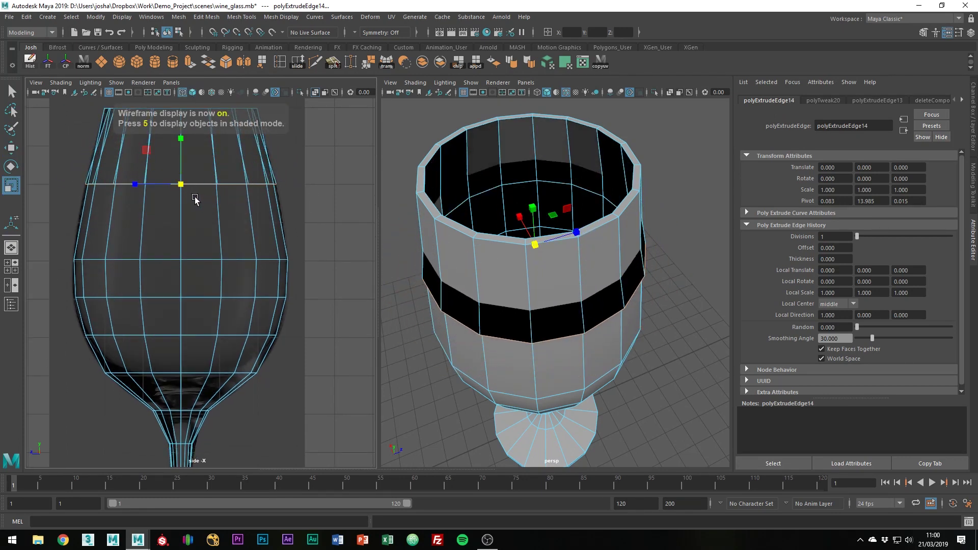
# - Extrude the bowl's inner wall further down ring by ring, scaling each new loop to follow the outer profile
pyautogui.press('w')
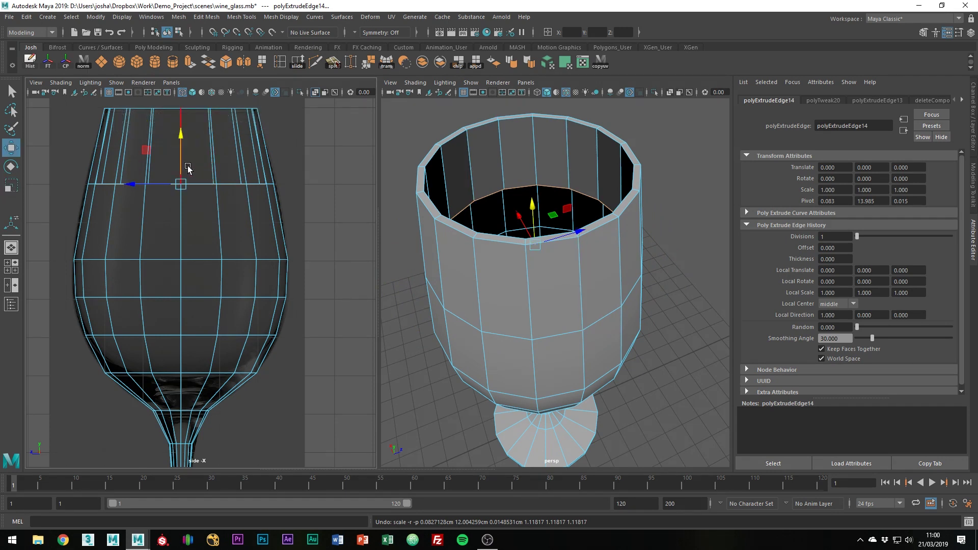
pyautogui.moveTo(181, 154); pyautogui.dragTo(174, 225)
pyautogui.press('r')
pyautogui.moveTo(180, 259); pyautogui.dragTo(201, 262)
pyautogui.press('w')
pyautogui.keyDown('shift'); pyautogui.moveTo(178, 227); pyautogui.dragTo(121, 368); pyautogui.keyUp('shift')
pyautogui.press('r')
pyautogui.press('w')
pyautogui.press('r')
pyautogui.press('w')
pyautogui.press('r')
# - Close the hole at the bottom of the inner wall by merging its border loop to the centre
pyautogui.keyDown('alt'); pyautogui.moveTo(490, 330); pyautogui.dragTo(487, 340); pyautogui.keyUp('alt')
pyautogui.keyDown('alt'); pyautogui.moveTo(487, 340); pyautogui.dragTo(509, 340, button='right'); pyautogui.keyUp('alt')
pyautogui.keyDown('alt'); pyautogui.moveTo(508, 341); pyautogui.dragTo(511, 344); pyautogui.keyUp('alt')
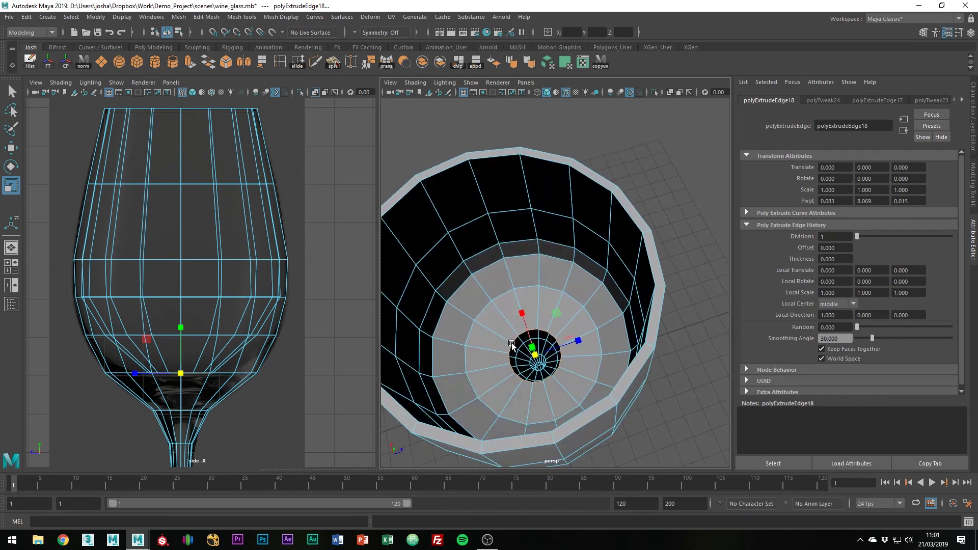
pyautogui.keyDown('shift'); pyautogui.rightClick(554, 334); pyautogui.keyUp('shift')
pyautogui.keyDown('shift'); pyautogui.moveTo(555, 334); pyautogui.dragTo(558, 286, button='right'); pyautogui.keyUp('shift')
pyautogui.moveTo(559, 287)
pyautogui.keyDown('alt'); pyautogui.mouseDown()
pyautogui.moveTo(546, 328)
pyautogui.moveTo(523, 307)
pyautogui.moveTo(546, 287)
pyautogui.mouseUp(); pyautogui.keyUp('alt')
pyautogui.press('3')
pyautogui.press('1')
# - Apply Edit Edge Flow to the three lower edge loops of the bowl's inner wall
pyautogui.moveTo(546, 287); pyautogui.dragTo(545, 231, button='right')
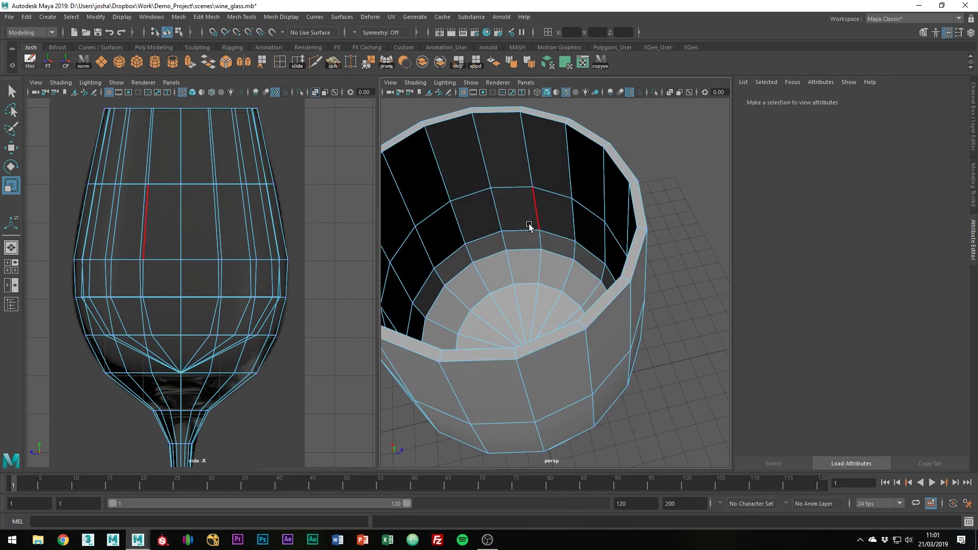
pyautogui.press('q')
pyautogui.doubleClick(524, 232)
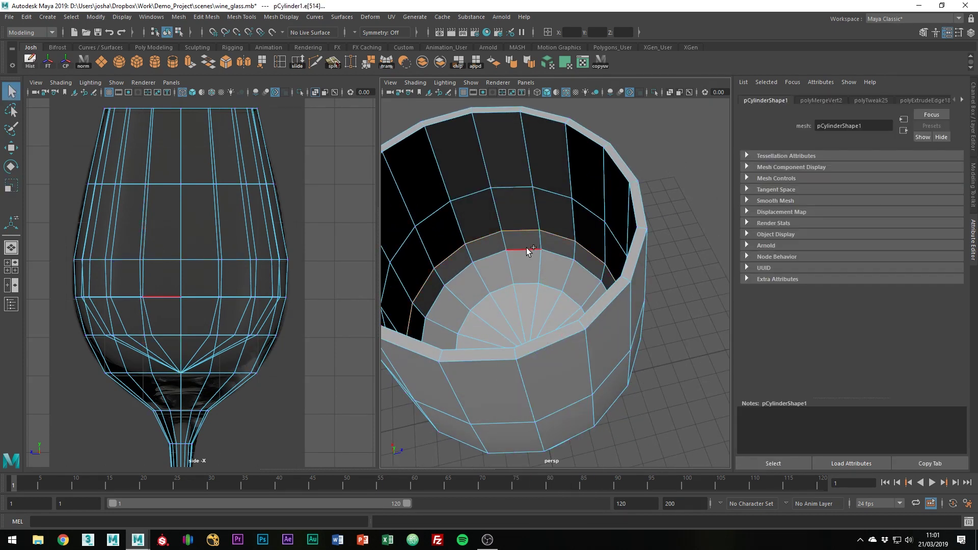
pyautogui.keyDown('shift'); pyautogui.moveTo(531, 271); pyautogui.dragTo(532, 270, button='right'); pyautogui.keyUp('shift')
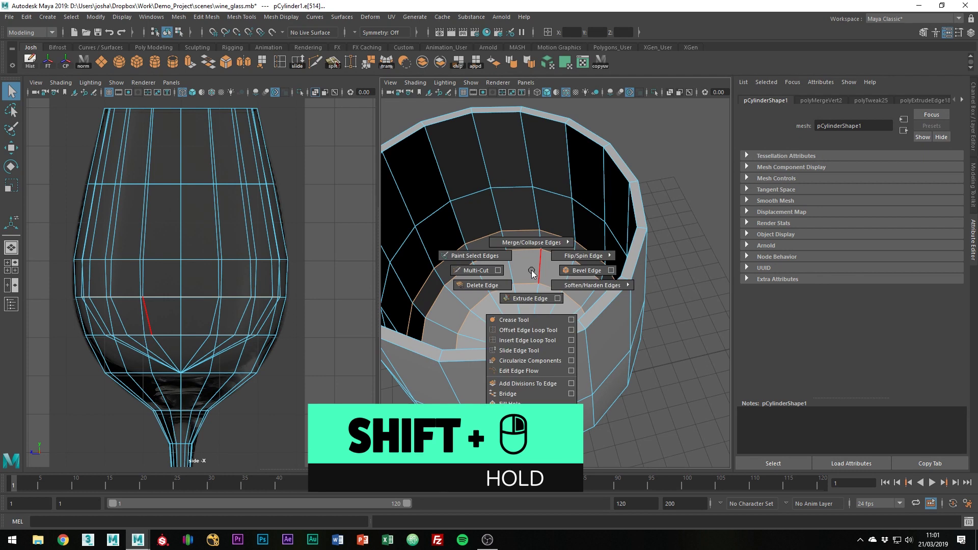
pyautogui.keyDown('shift'); pyautogui.moveTo(528, 358); pyautogui.dragTo(524, 370, button='right'); pyautogui.keyUp('shift')
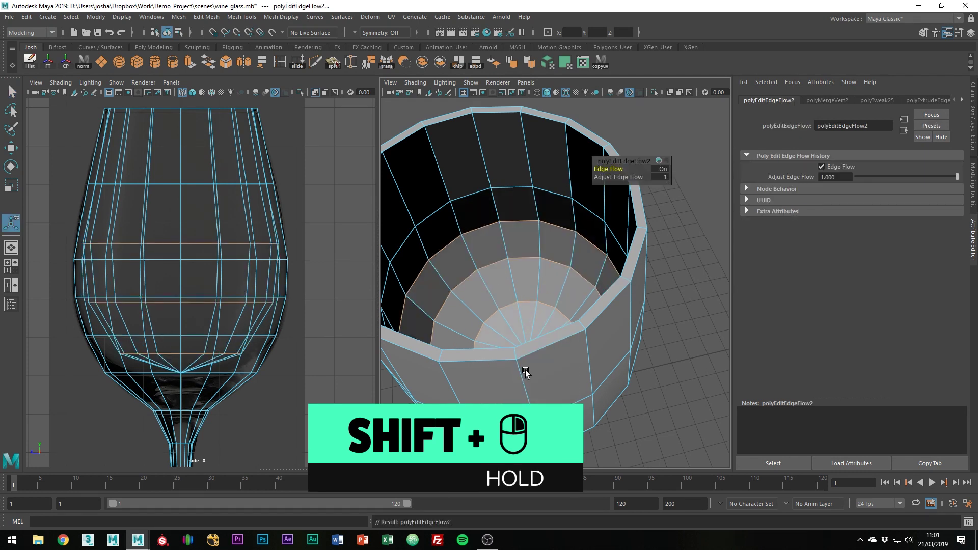
# - Apply Edit Edge Flow to the inner wall's upper edge loop and scale it slightly outward
pyautogui.keyDown('alt'); pyautogui.moveTo(527, 305); pyautogui.dragTo(528, 279); pyautogui.keyUp('alt')
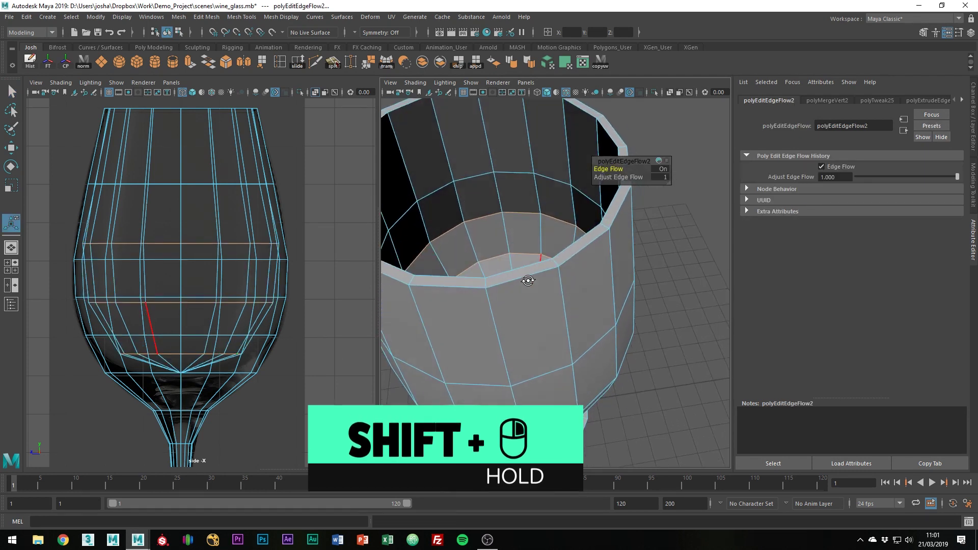
pyautogui.doubleClick(515, 179)
pyautogui.press('g')
pyautogui.press('w')
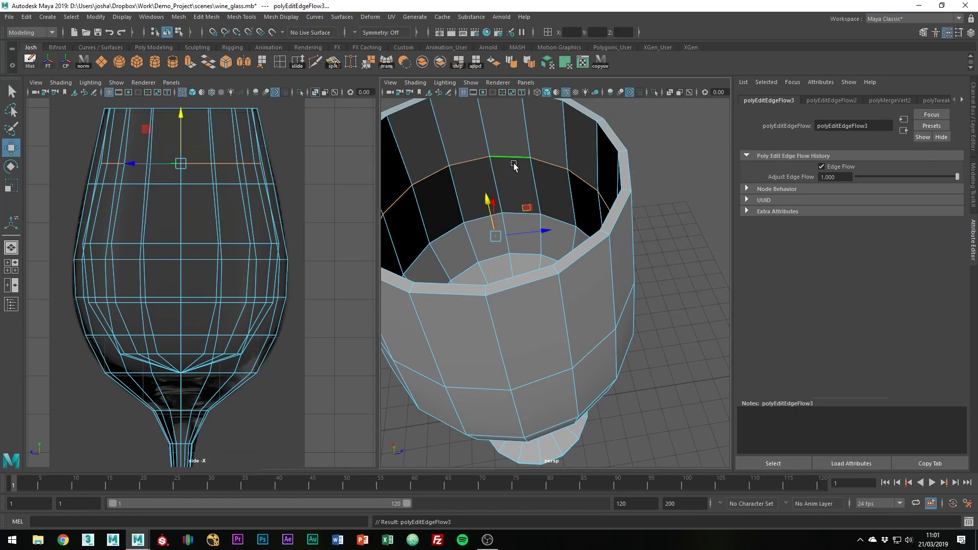
pyautogui.press('r')
pyautogui.moveTo(497, 236); pyautogui.dragTo(499, 237)
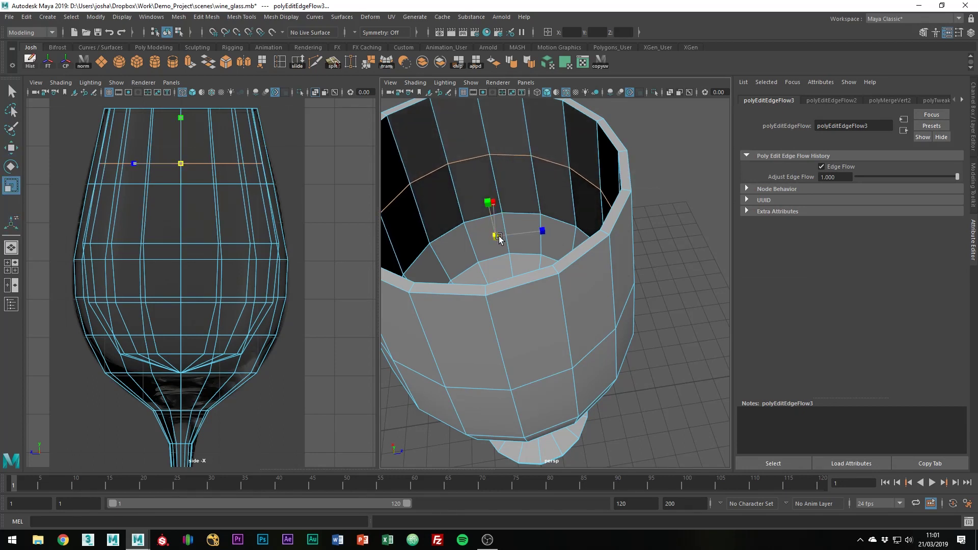
# - Inspect the bowl's interior in smooth preview in object mode
pyautogui.doubleClick(566, 226)
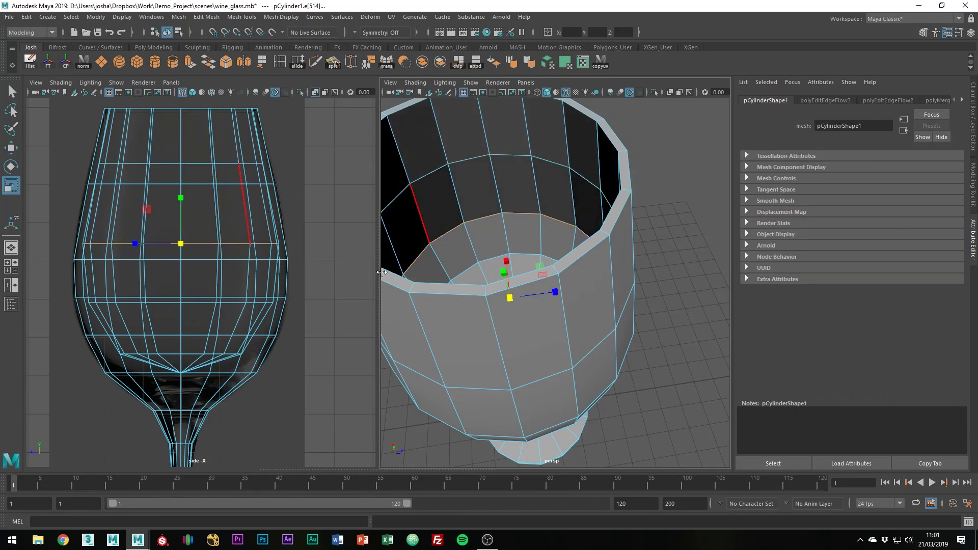
pyautogui.press('3')
pyautogui.moveTo(512, 269); pyautogui.dragTo(607, 219, button='right')
pyautogui.press('w')
pyautogui.click(654, 204)
pyautogui.keyDown('alt'); pyautogui.moveTo(576, 274); pyautogui.dragTo(588, 254); pyautogui.keyUp('alt')
pyautogui.click(582, 277)
pyautogui.press('1')
# - Delete every other radial edge of the triangle fan at the centre of the bowl's inner bottom
pyautogui.keyDown('alt'); pyautogui.moveTo(588, 254); pyautogui.dragTo(598, 236, button='middle'); pyautogui.keyUp('alt')
pyautogui.keyDown('alt'); pyautogui.moveTo(597, 236); pyautogui.dragTo(637, 235, button='right'); pyautogui.keyUp('alt')
pyautogui.keyDown('alt'); pyautogui.moveTo(637, 235); pyautogui.dragTo(625, 242); pyautogui.keyUp('alt')
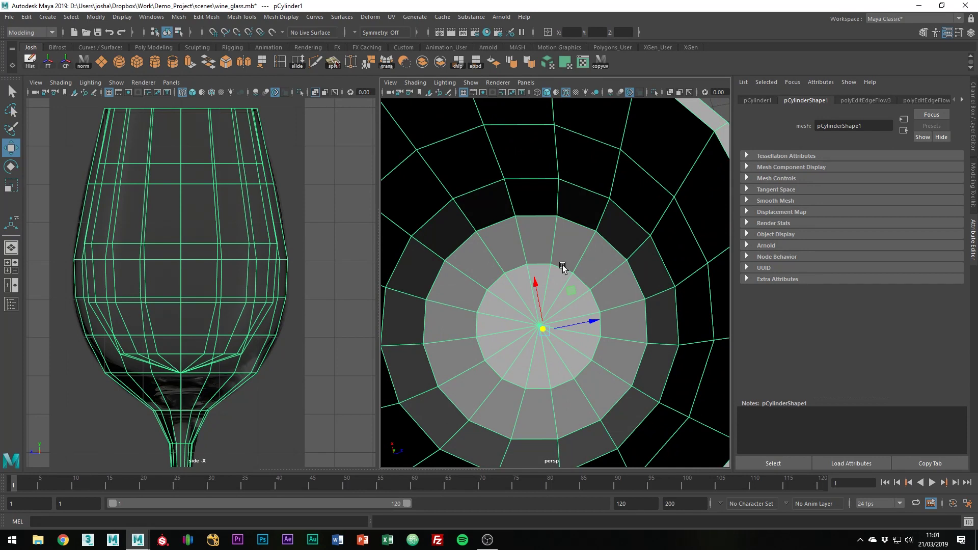
pyautogui.keyDown('alt'); pyautogui.moveTo(563, 265); pyautogui.dragTo(562, 231, button='middle'); pyautogui.keyUp('alt')
pyautogui.keyDown('alt'); pyautogui.moveTo(562, 231); pyautogui.dragTo(622, 158, button='right'); pyautogui.keyUp('alt')
pyautogui.click(541, 213)
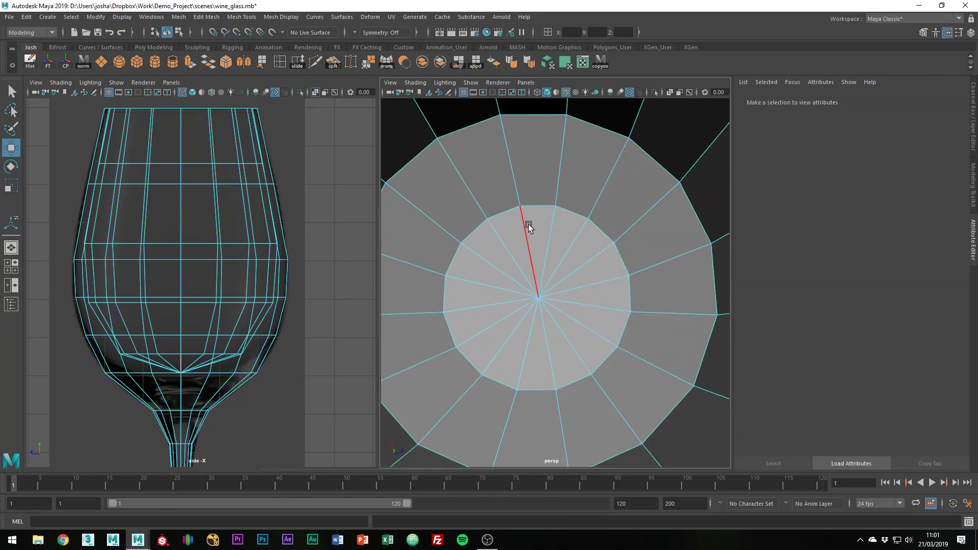
pyautogui.click(528, 225)
pyautogui.keyDown('shift'); pyautogui.click(583, 229); pyautogui.keyUp('shift')
pyautogui.keyDown('shift'); pyautogui.click(608, 285); pyautogui.keyUp('shift')
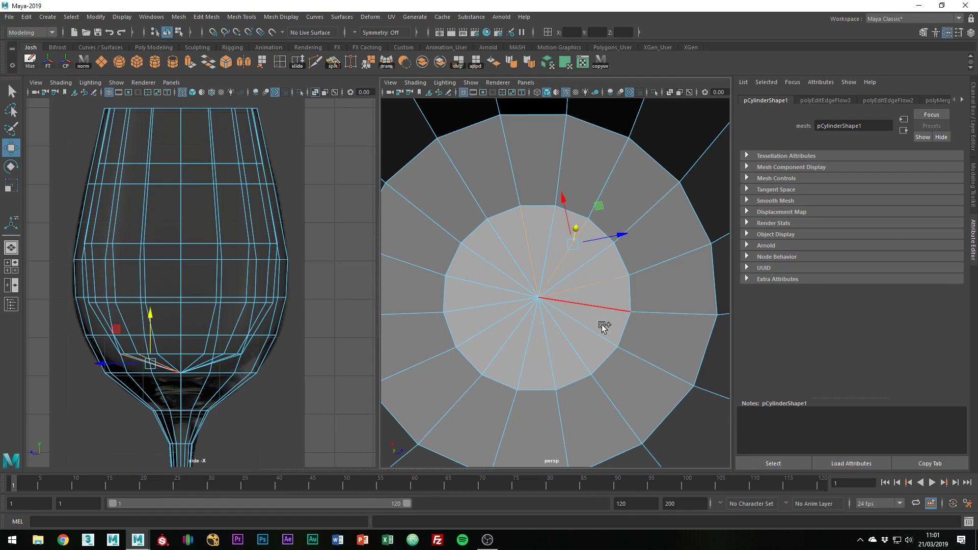
pyautogui.keyDown('shift'); pyautogui.click(592, 331); pyautogui.keyUp('shift')
pyautogui.keyDown('shift'); pyautogui.click(485, 311); pyautogui.keyUp('shift')
pyautogui.keyDown('shift'); pyautogui.click(489, 266); pyautogui.keyUp('shift')
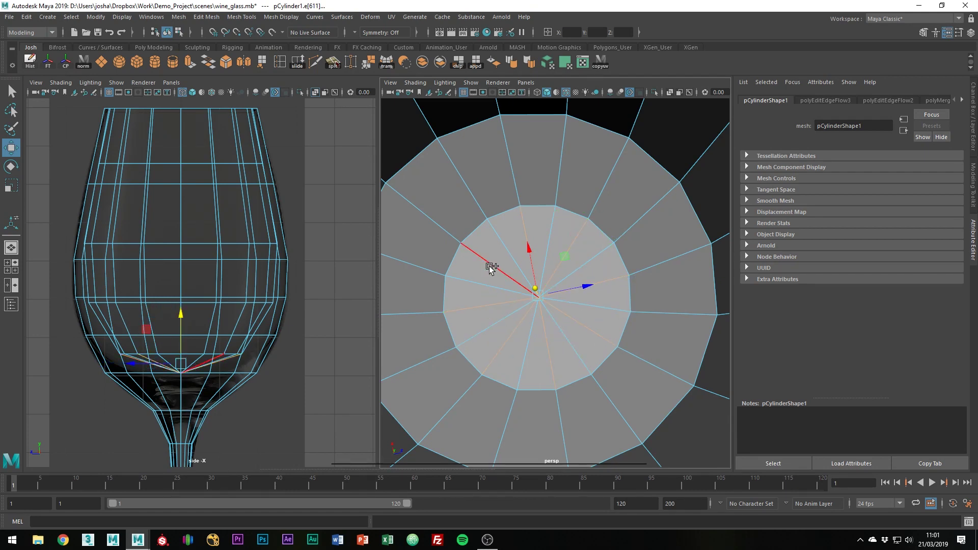
pyautogui.hotkey('ctrl', 'Delete')
# - Extrude the faces on the underside of the glass's base with an offset of 0.16
pyautogui.scroll(-8, 489, 269)
pyautogui.keyDown('alt'); pyautogui.moveTo(520, 379); pyautogui.dragTo(517, 217); pyautogui.keyUp('alt')
pyautogui.keyDown('alt'); pyautogui.moveTo(517, 217); pyautogui.dragTo(529, 286, button='right'); pyautogui.keyUp('alt')
pyautogui.moveTo(553, 313); pyautogui.dragTo(529, 328)
pyautogui.doubleClick(530, 328)
pyautogui.press('r')
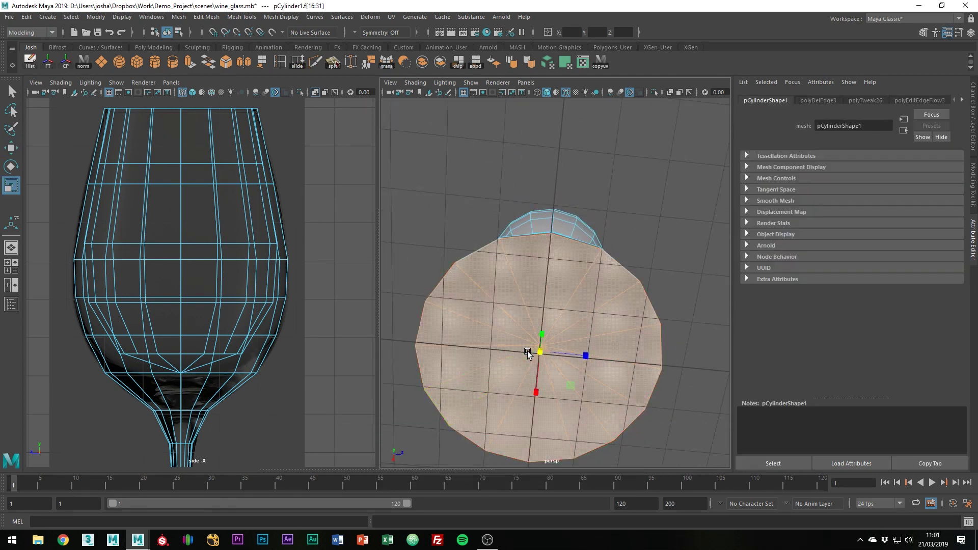
pyautogui.hotkey('ctrl', 'e')
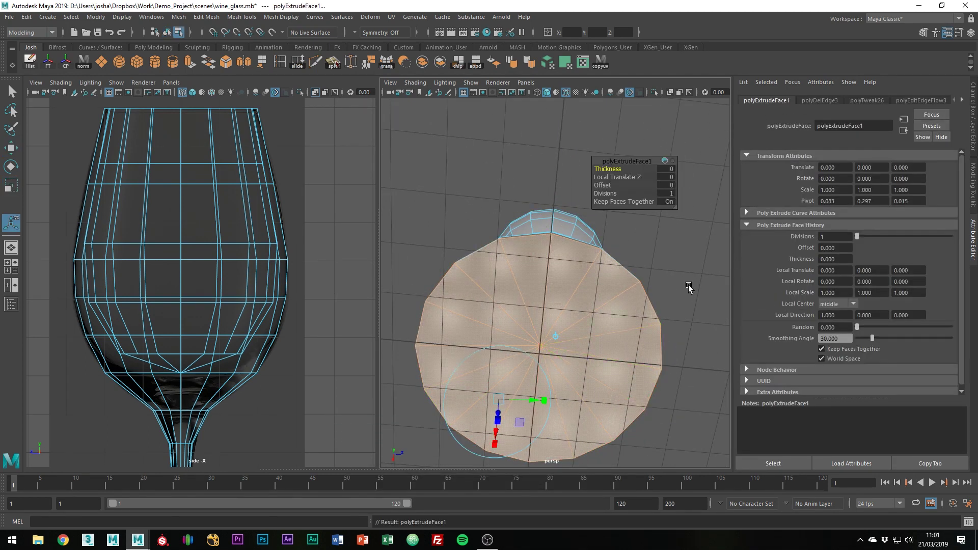
pyautogui.click(605, 185)
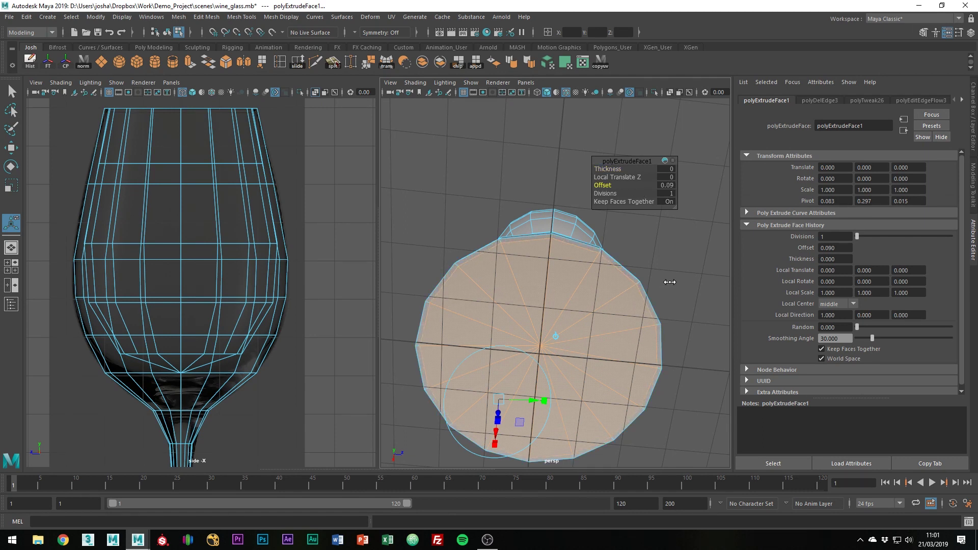
pyautogui.moveTo(673, 282); pyautogui.dragTo(675, 281, button='middle')
pyautogui.keyDown('alt'); pyautogui.moveTo(570, 302); pyautogui.dragTo(542, 388); pyautogui.keyUp('alt')
pyautogui.press('3')
pyautogui.press('1')
# - Insert an edge loop on the top of the base close to its outer edge using Multi-Cut
pyautogui.scroll(3, 616, 407)
pyautogui.keyDown('alt'); pyautogui.moveTo(617, 406); pyautogui.dragTo(572, 246, button='middle'); pyautogui.keyUp('alt')
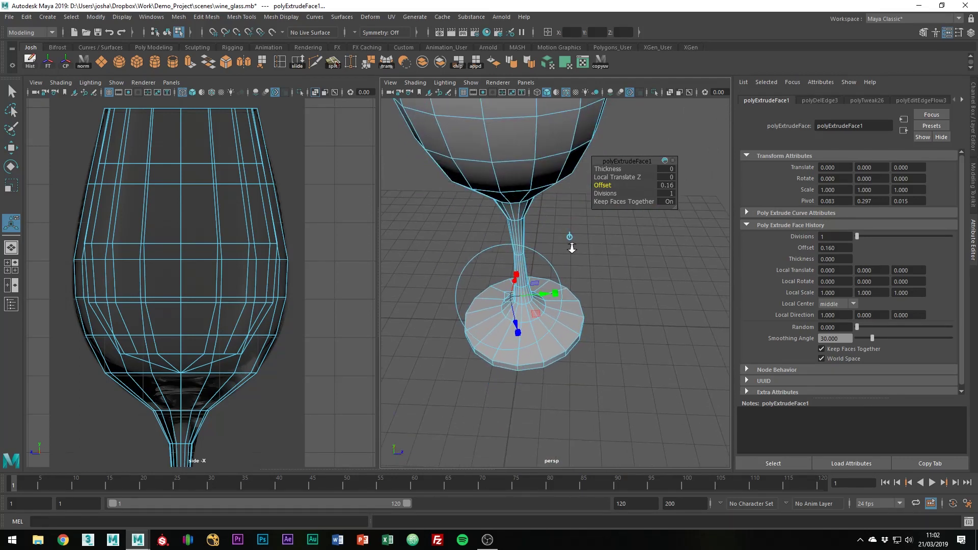
pyautogui.scroll(2, 597, 261)
pyautogui.keyDown('shift'); pyautogui.moveTo(558, 329); pyautogui.dragTo(503, 316, button='right'); pyautogui.keyUp('shift')
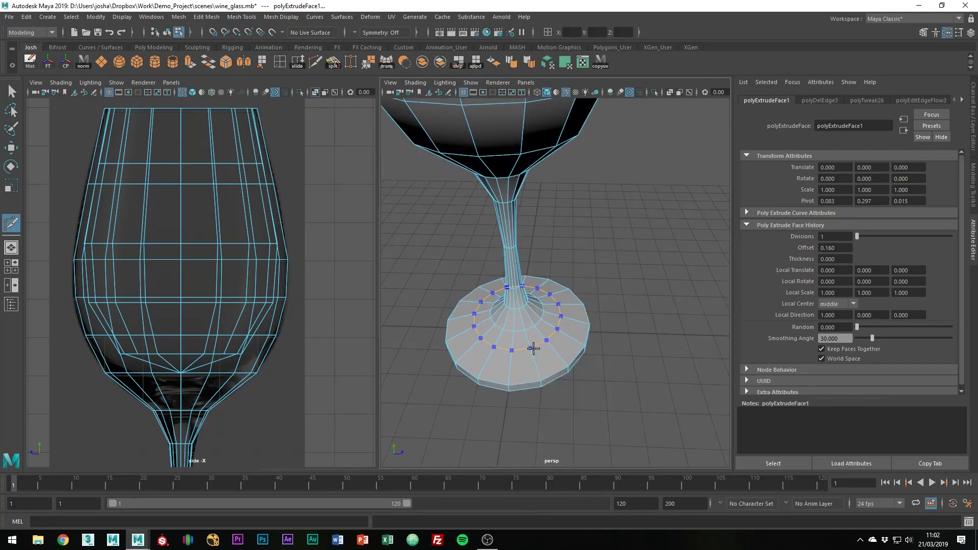
pyautogui.keyDown('ctrl'); pyautogui.click(542, 375); pyautogui.keyUp('ctrl')
pyautogui.press('q')
pyautogui.press('3')
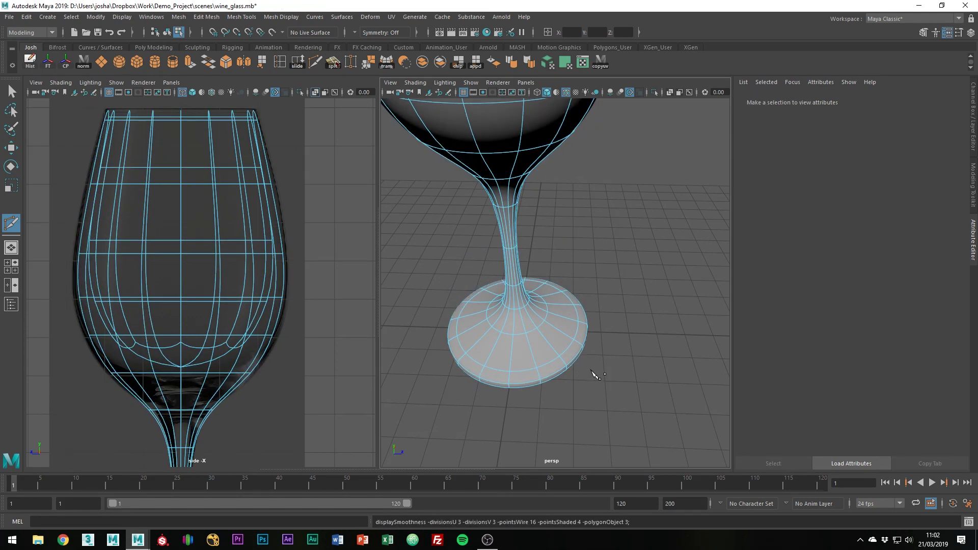
# - Delete every other radial edge on the underside of the base and check the result in smooth preview
pyautogui.keyDown('alt'); pyautogui.moveTo(591, 370); pyautogui.dragTo(560, 257); pyautogui.keyUp('alt')
pyautogui.keyDown('alt'); pyautogui.moveTo(572, 315); pyautogui.dragTo(563, 171, button='middle'); pyautogui.keyUp('alt')
pyautogui.press('1')
pyautogui.keyDown('alt'); pyautogui.moveTo(502, 237); pyautogui.dragTo(529, 232, button='middle'); pyautogui.keyUp('alt')
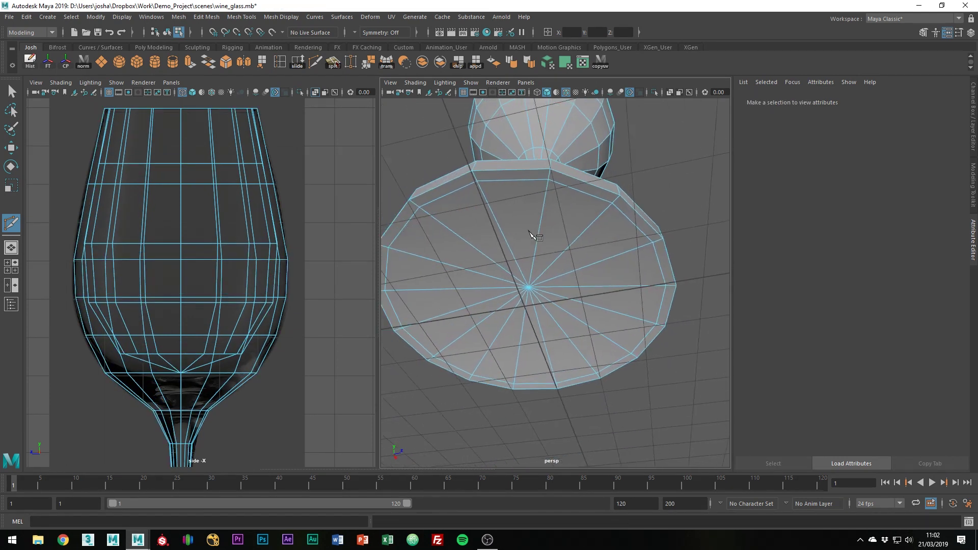
pyautogui.moveTo(532, 235); pyautogui.dragTo(550, 205, button='right')
pyautogui.press('w')
pyautogui.click(631, 259)
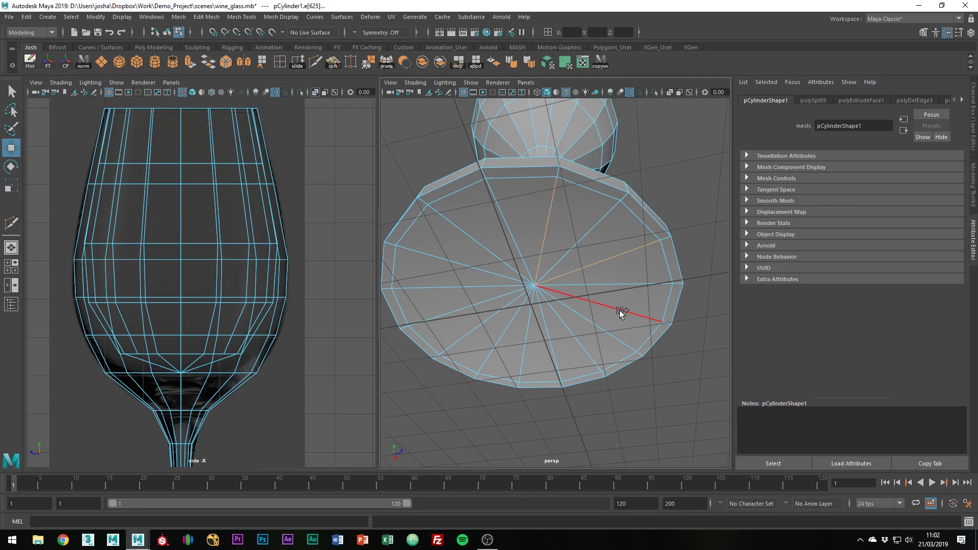
pyautogui.keyDown('shift'); pyautogui.click(580, 339); pyautogui.keyUp('shift')
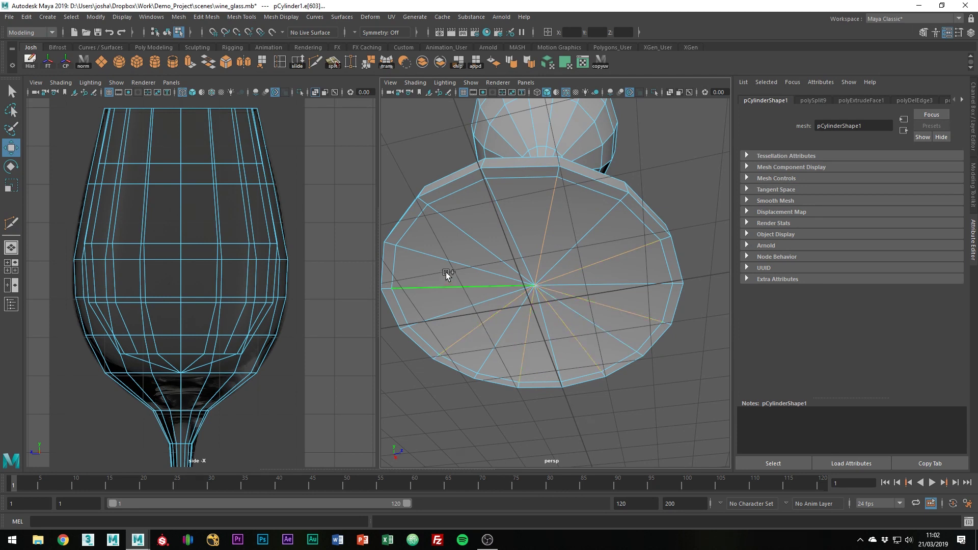
pyautogui.hotkey('ctrl', 'Delete')
pyautogui.press('3')
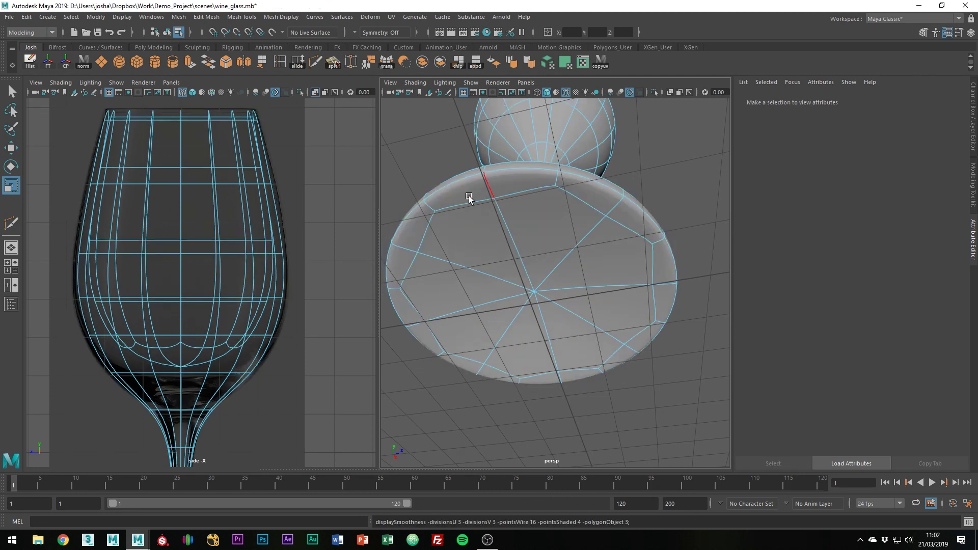
pyautogui.keyDown('alt'); pyautogui.moveTo(585, 306); pyautogui.dragTo(573, 337); pyautogui.keyUp('alt')
pyautogui.press('1')
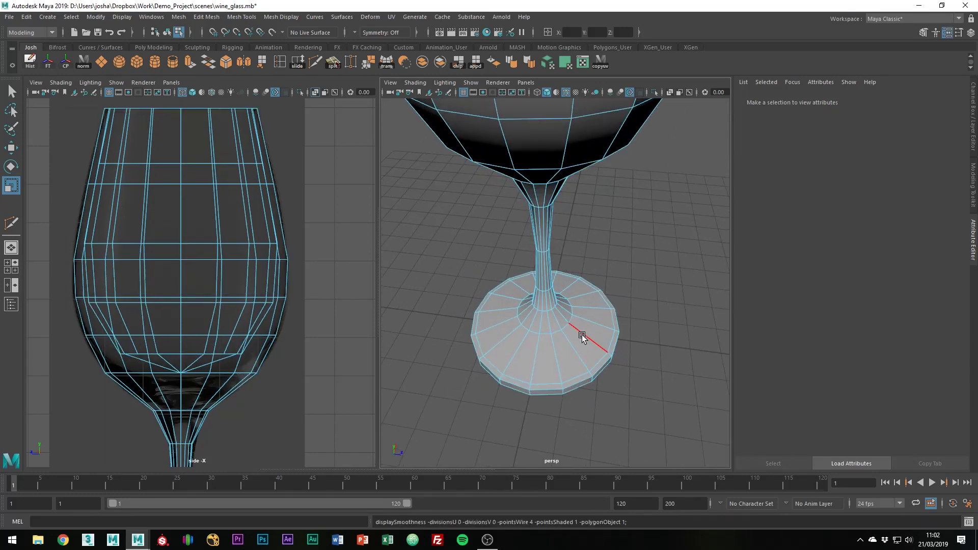
# - Insert edge loops just below the rim on both the outer and inner walls of the bowl using Multi-Cut
pyautogui.keyDown('alt'); pyautogui.moveTo(560, 300); pyautogui.dragTo(574, 320); pyautogui.keyUp('alt')
pyautogui.keyDown('alt'); pyautogui.moveTo(574, 319); pyautogui.dragTo(521, 274, button='right'); pyautogui.keyUp('alt')
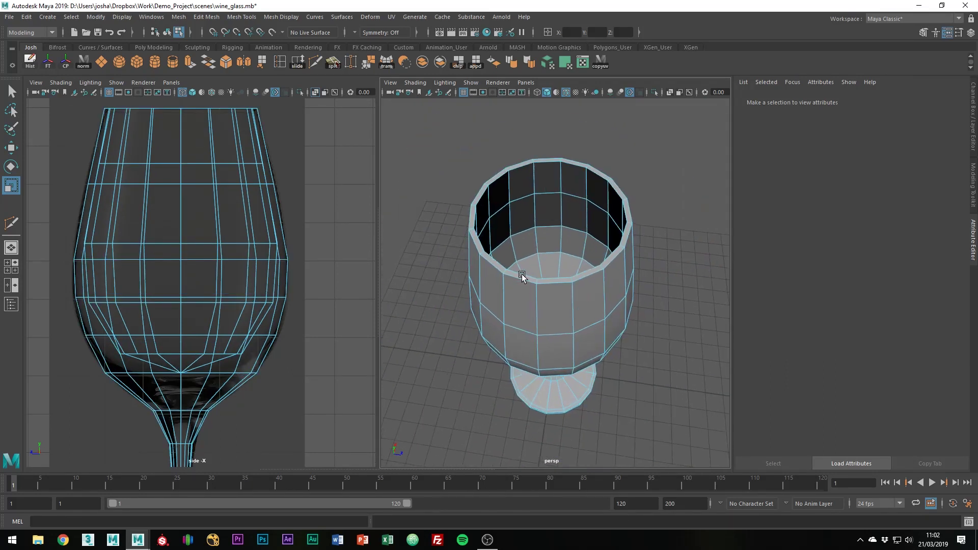
pyautogui.keyDown('alt'); pyautogui.moveTo(521, 274); pyautogui.dragTo(551, 218); pyautogui.keyUp('alt')
pyautogui.press('3')
pyautogui.press('1')
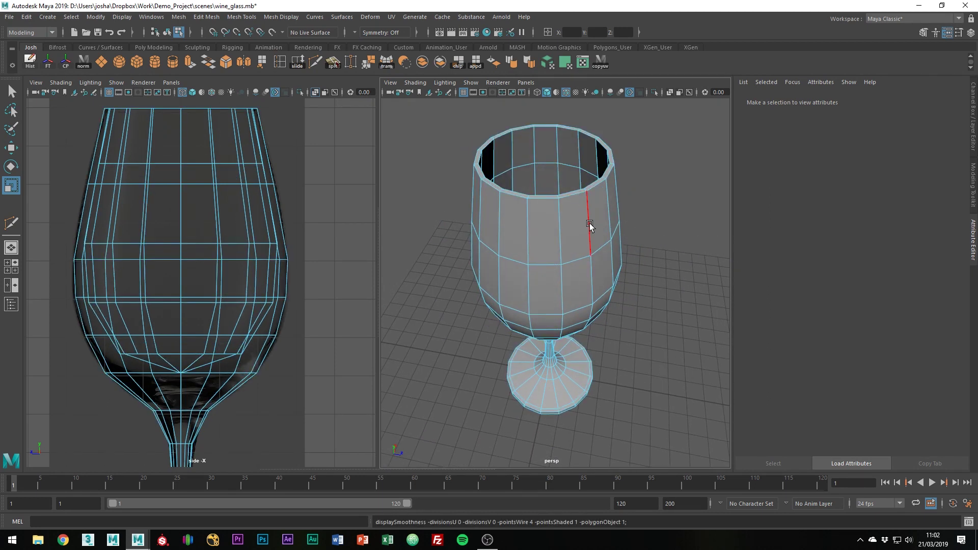
pyautogui.keyDown('shift'); pyautogui.moveTo(574, 209); pyautogui.dragTo(522, 210, button='right'); pyautogui.keyUp('shift')
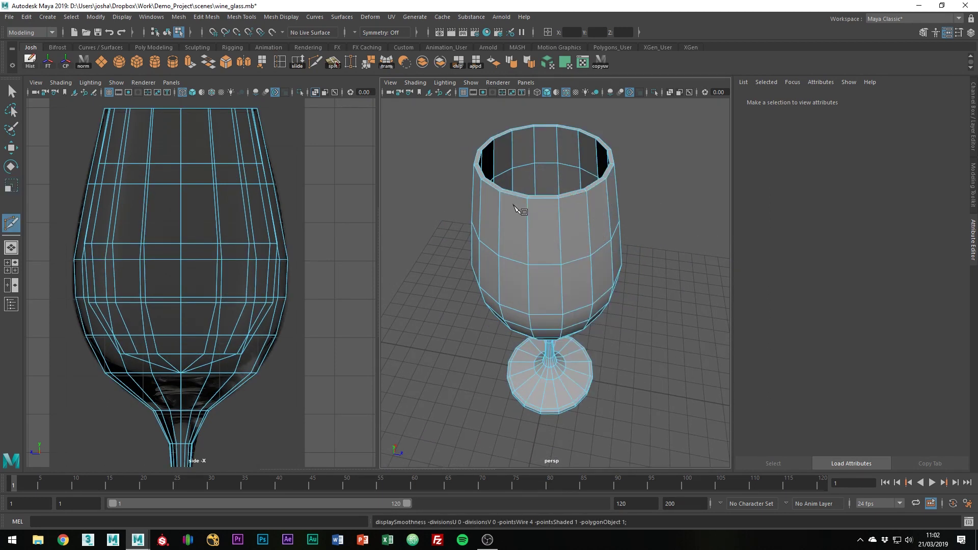
pyautogui.keyDown('ctrl'); pyautogui.click(559, 206); pyautogui.keyUp('ctrl')
pyautogui.keyDown('ctrl'); pyautogui.click(579, 139); pyautogui.keyUp('ctrl')
pyautogui.press('3')
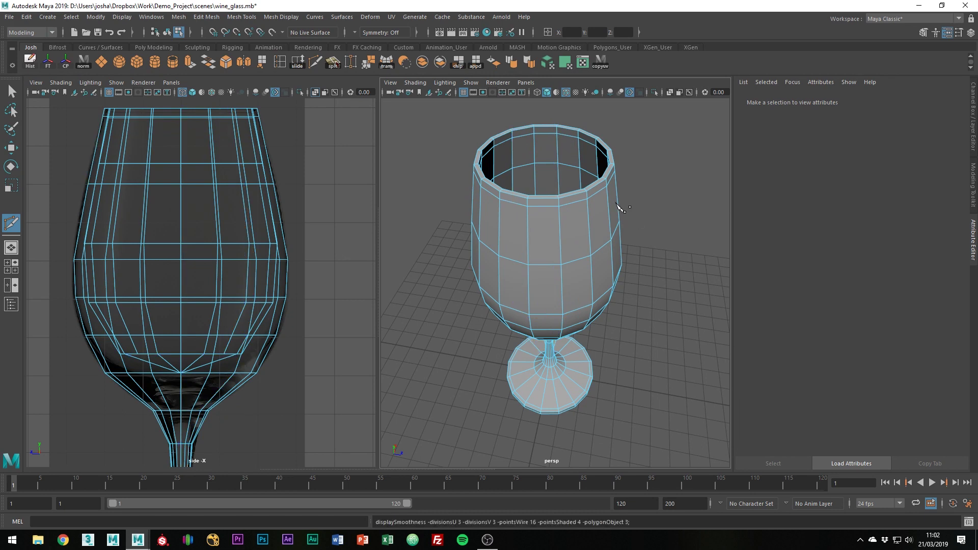
# - Examine the finished smoothed wine glass in object mode and compare it with the reference in the side view
pyautogui.moveTo(573, 172); pyautogui.dragTo(646, 158, button='right')
pyautogui.click(651, 159)
pyautogui.keyDown('alt'); pyautogui.moveTo(669, 204); pyautogui.dragTo(629, 253, button='right'); pyautogui.keyUp('alt')
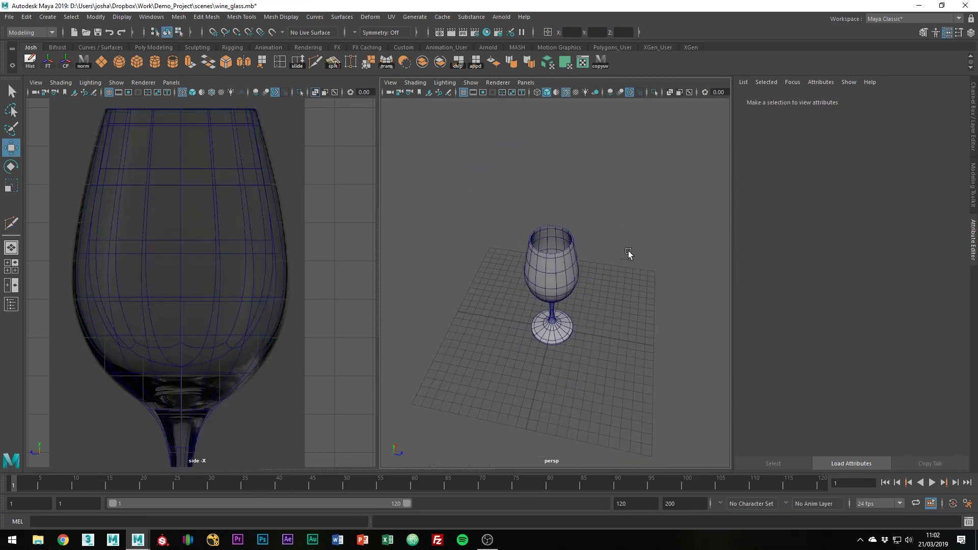
pyautogui.moveTo(629, 253)
pyautogui.keyDown('alt'); pyautogui.mouseDown()
pyautogui.moveTo(583, 233)
pyautogui.moveTo(500, 224)
pyautogui.moveTo(576, 190)
pyautogui.moveTo(465, 211)
pyautogui.moveTo(559, 258)
pyautogui.moveTo(579, 206)
pyautogui.moveTo(646, 244)
pyautogui.moveTo(631, 349)
pyautogui.moveTo(633, 341)
pyautogui.mouseUp(); pyautogui.keyUp('alt')
pyautogui.click(511, 251)
pyautogui.scroll(-8, 240, 247)
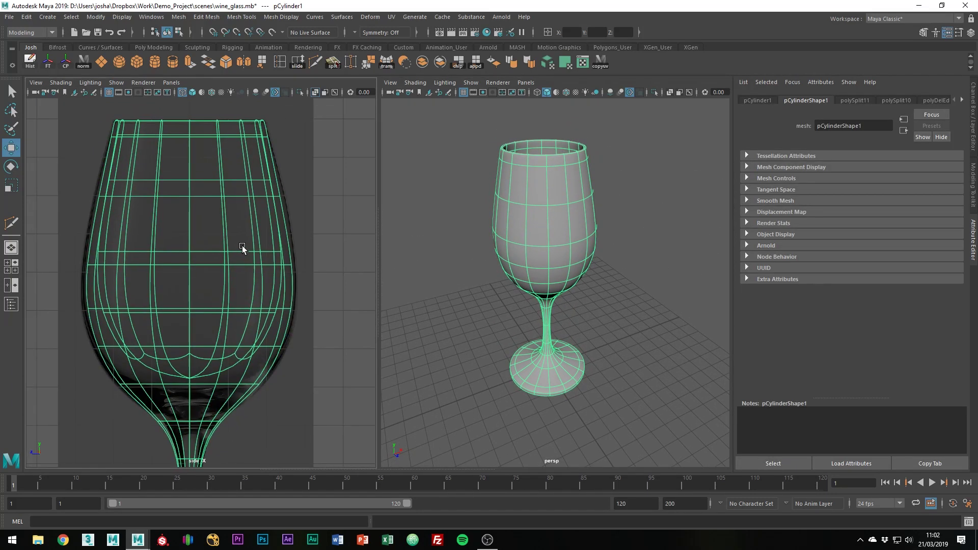
pyautogui.keyDown('alt'); pyautogui.moveTo(254, 265); pyautogui.dragTo(278, 265, button='right'); pyautogui.keyUp('alt')
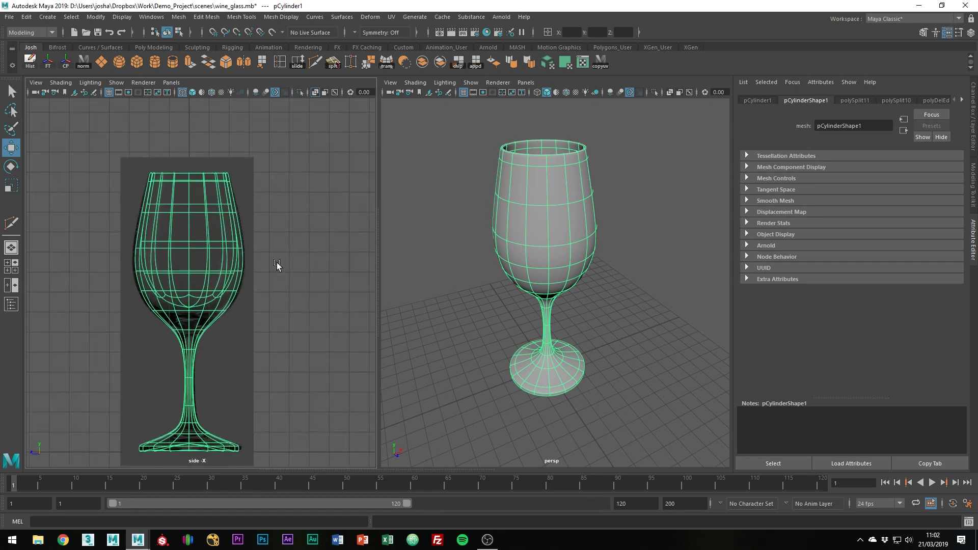